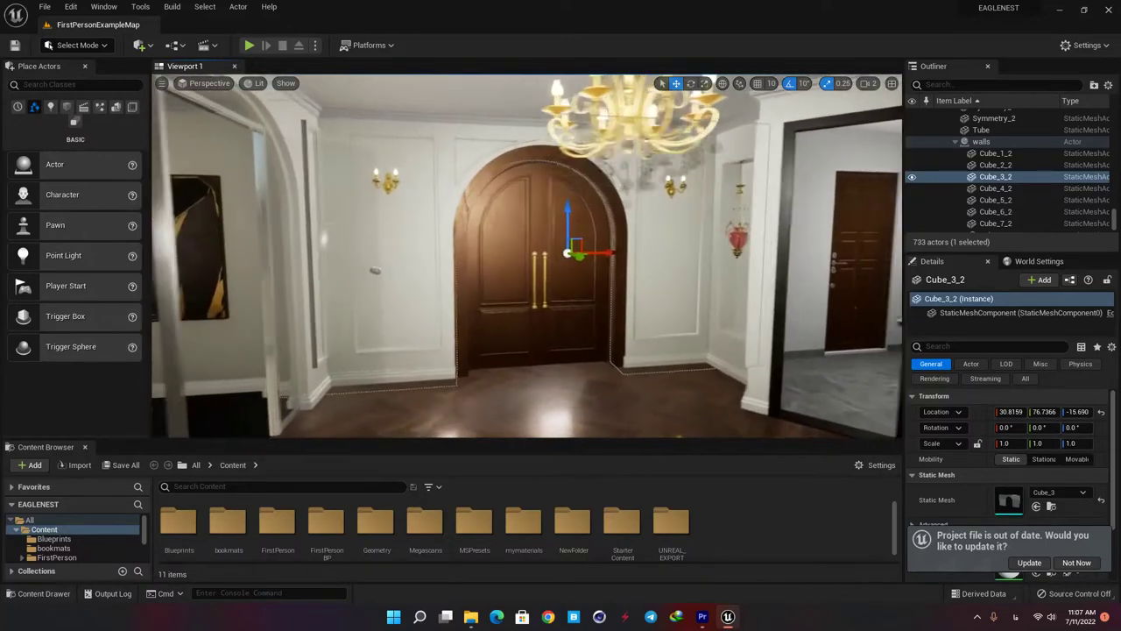
Play-test the level, walking towards and away from the arched double doors to examine their sliding behaviour.
right_drag(646, 307, 659, 308)
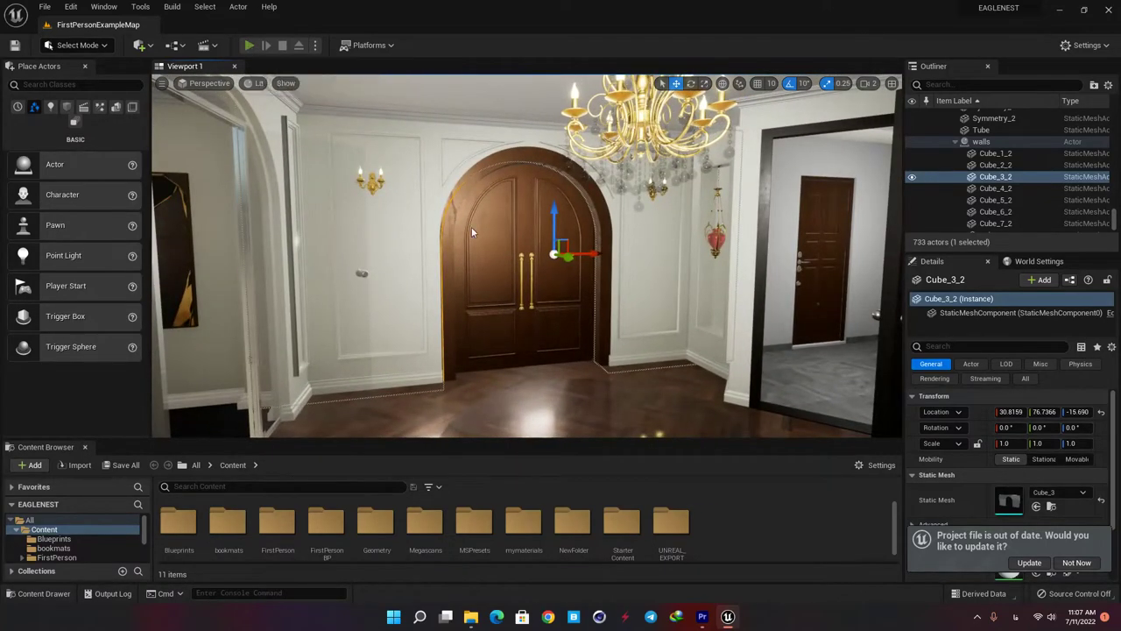
click(249, 44)
key(w)
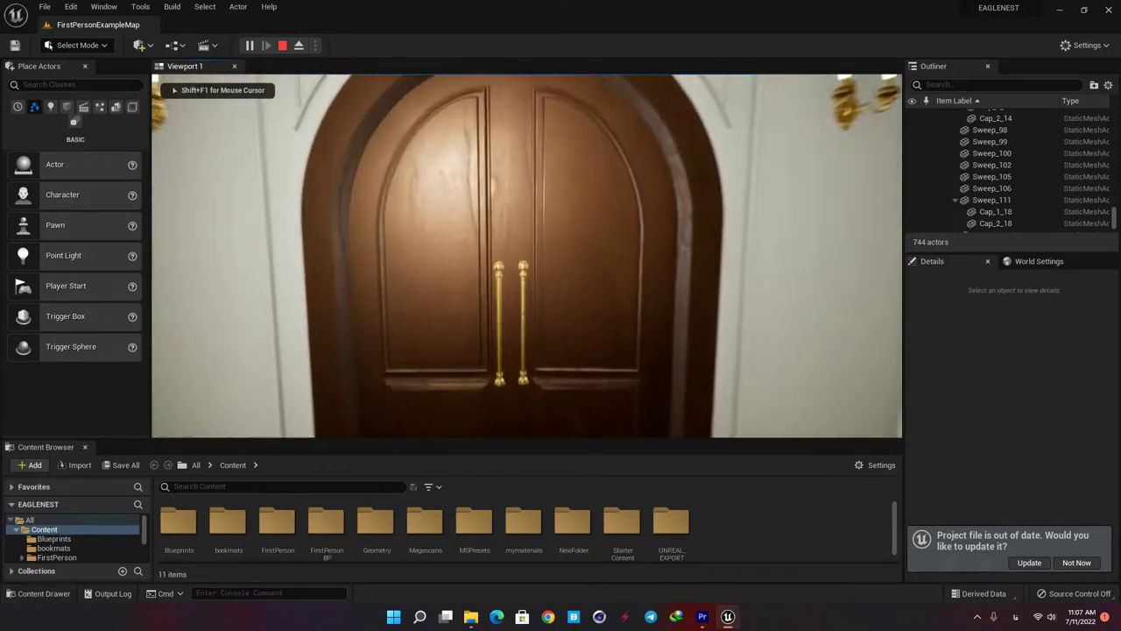
key(s)
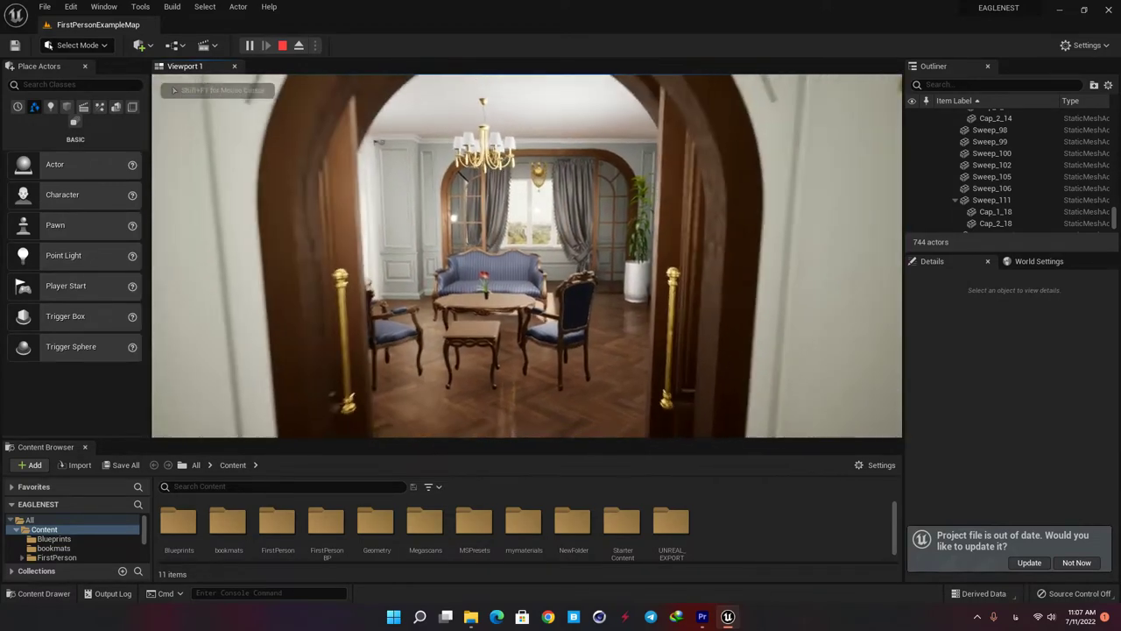
key(w)
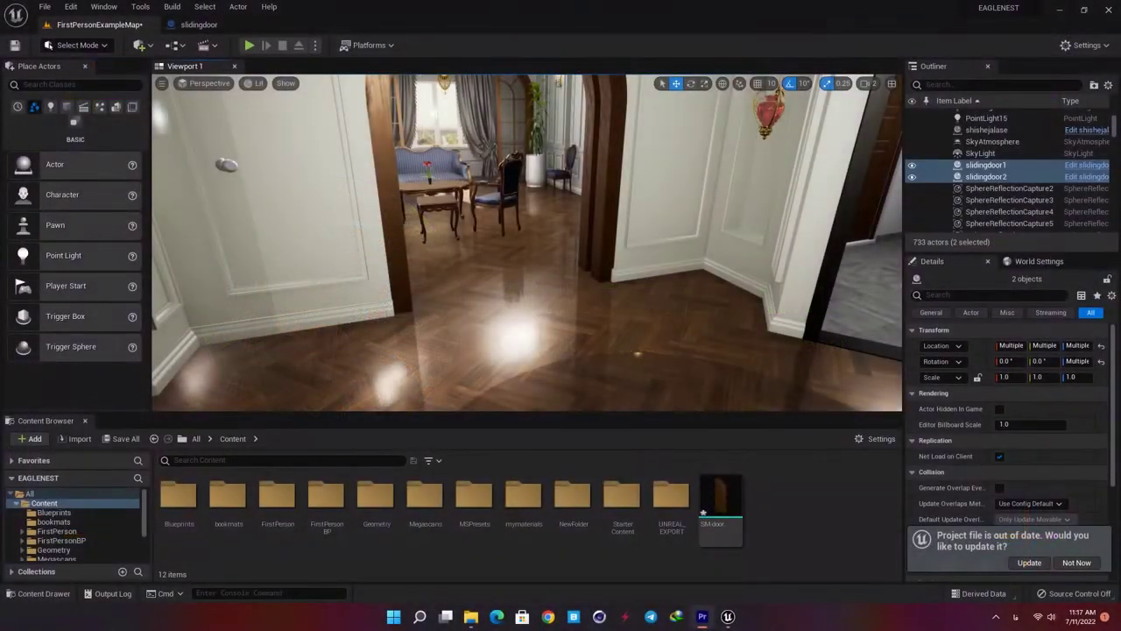
right_drag(537, 297, 500, 250)
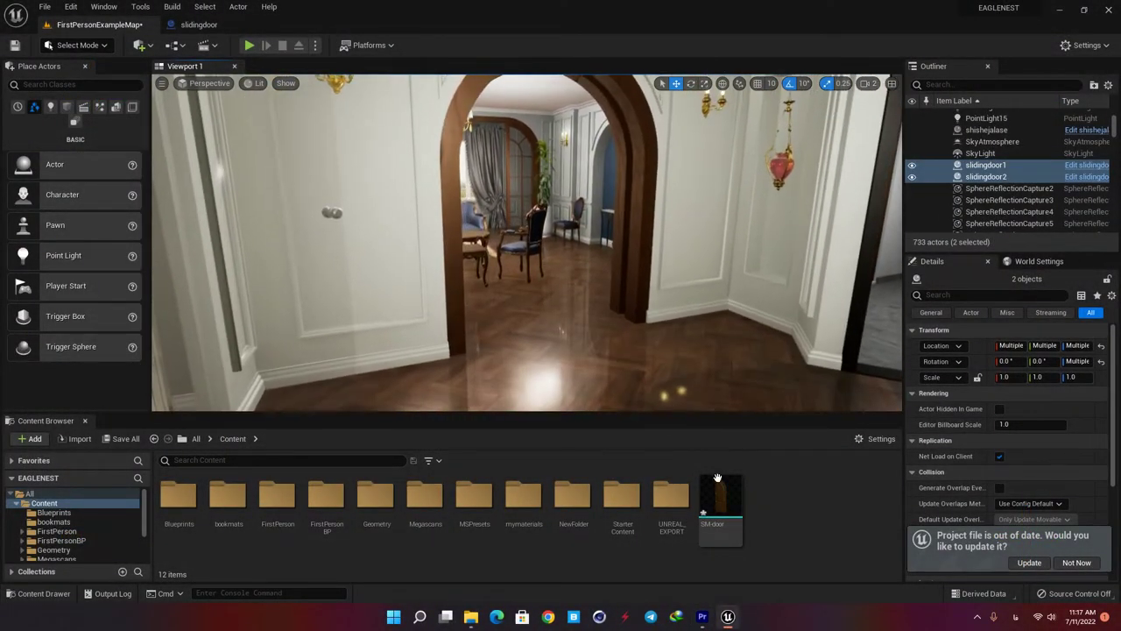
drag(720, 507, 610, 164)
mouse_move(589, 235)
right_down()
mouse_move(595, 188)
mouse_move(598, 254)
mouse_move(631, 265)
mouse_move(614, 259)
mouse_move(619, 214)
mouse_move(587, 247)
right_up()
right_drag(580, 329, 456, 337)
click(598, 344)
right_drag(598, 345, 580, 323)
click(552, 325)
key(Delete)
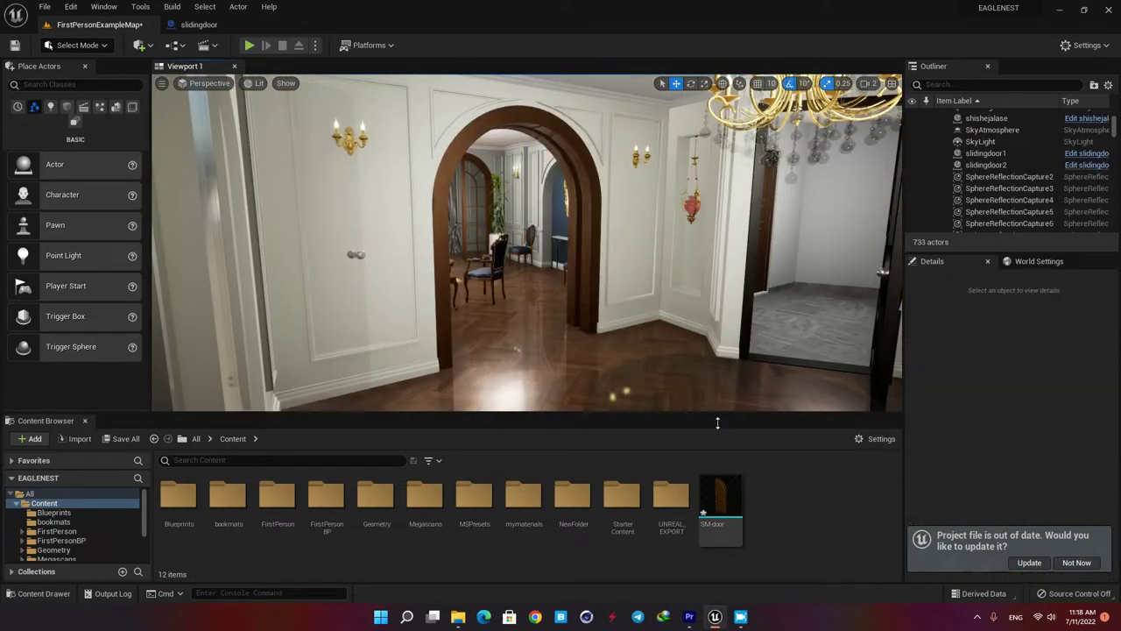
Create an Actor Blueprint Class named slidingdoor in the Content folder.
right_click(766, 495)
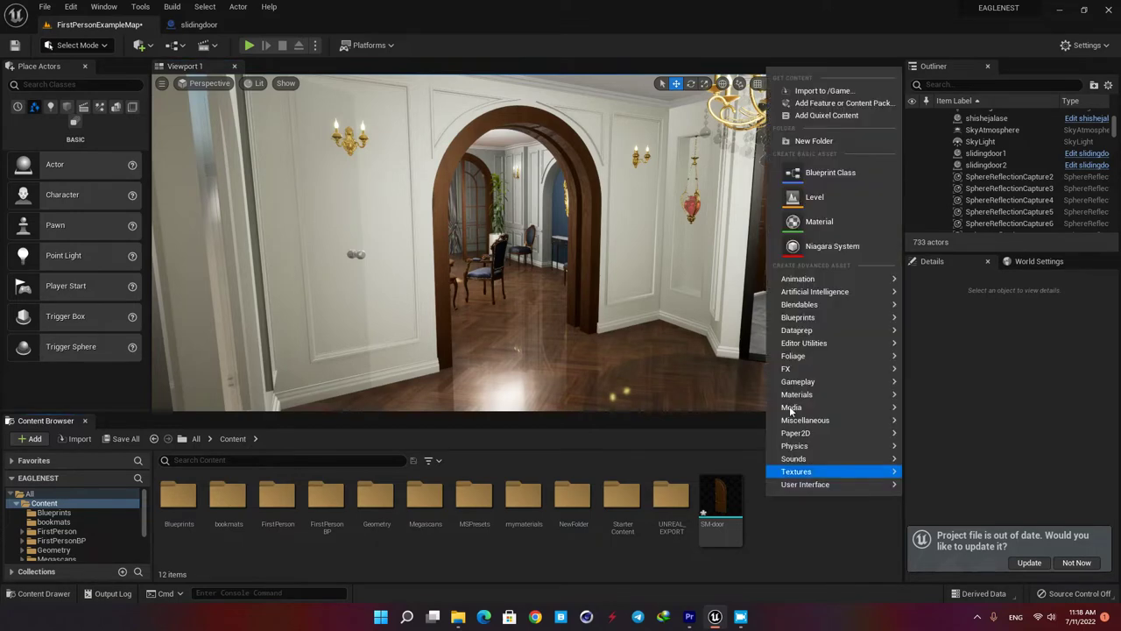
click(831, 174)
click(421, 214)
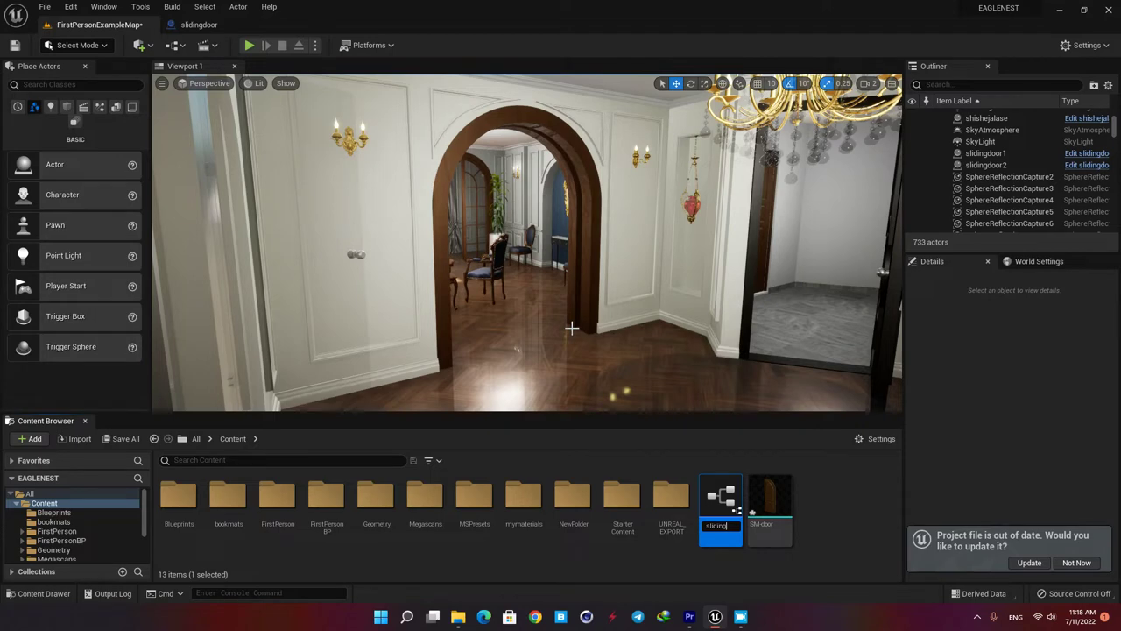
text(slidingdoor)
key(Return)
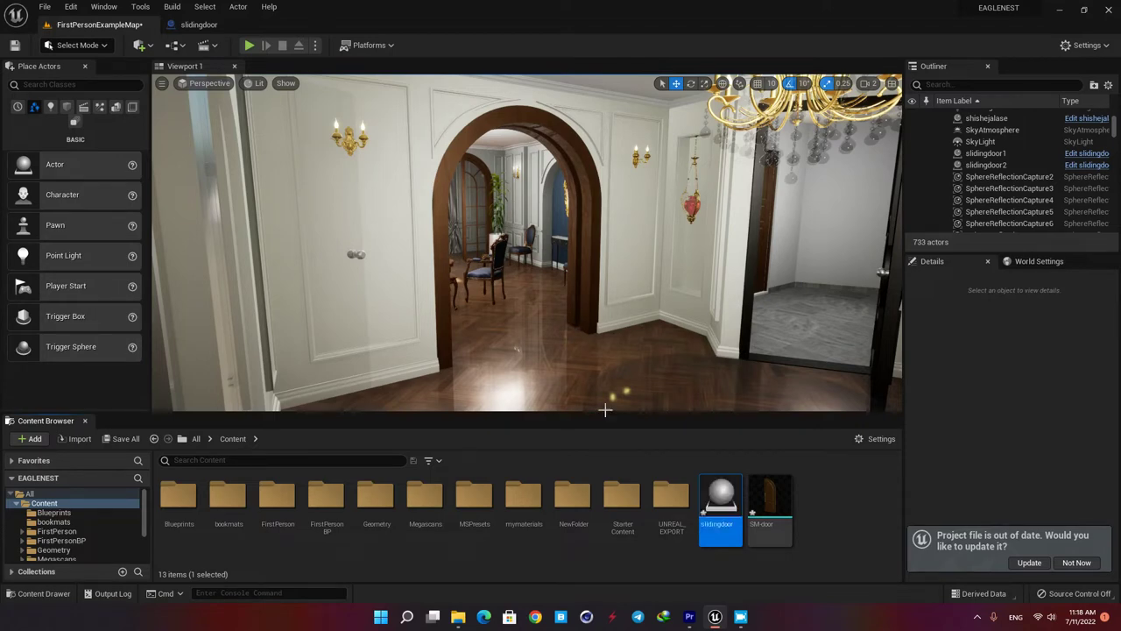
Open the slidingdoor Blueprint and add a Static Mesh component under its DefaultSceneRoot.
double_click(718, 484)
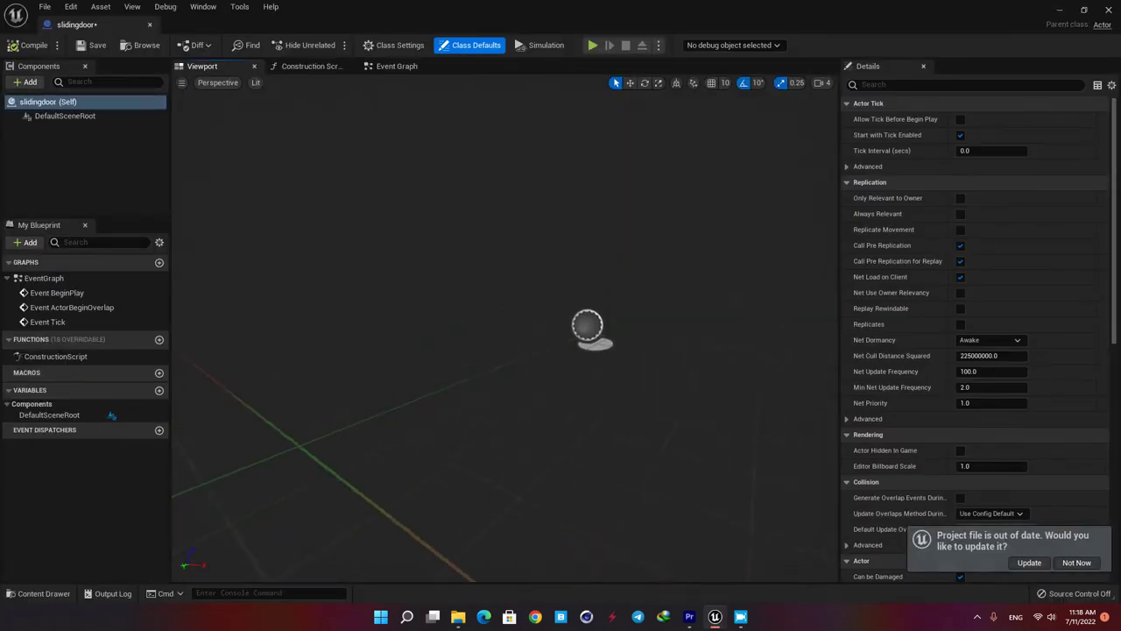
mouse_move(434, 370)
right_down()
mouse_move(560, 369)
mouse_move(433, 370)
right_up()
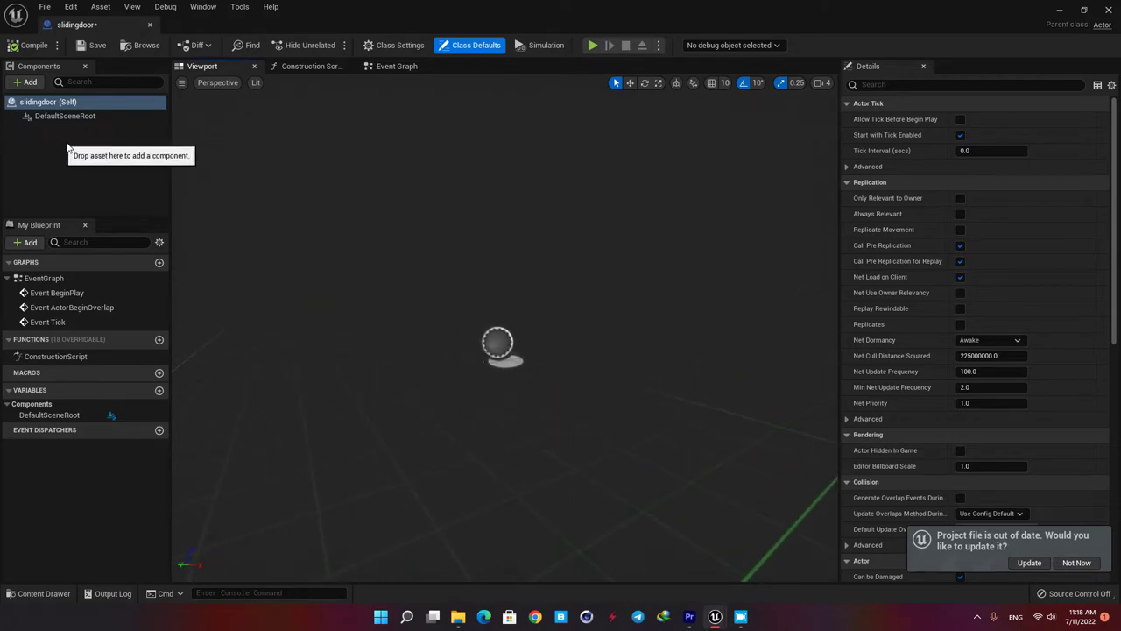
mouse_move(481, 352)
right_down()
mouse_move(480, 324)
mouse_move(481, 359)
right_up()
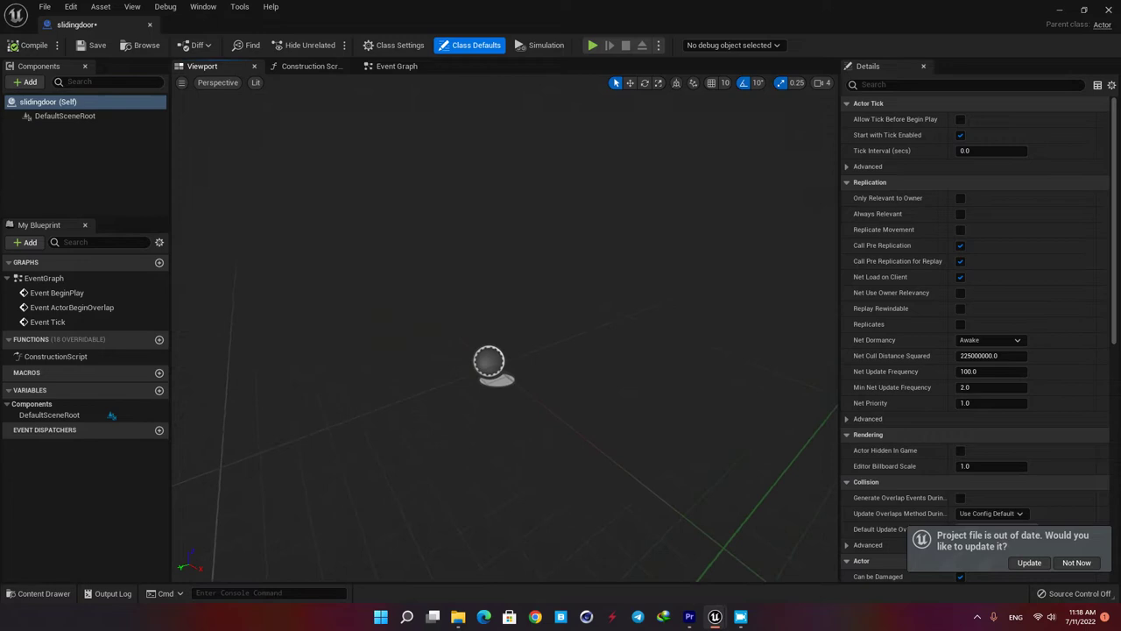
click(29, 82)
text(stat)
click(60, 139)
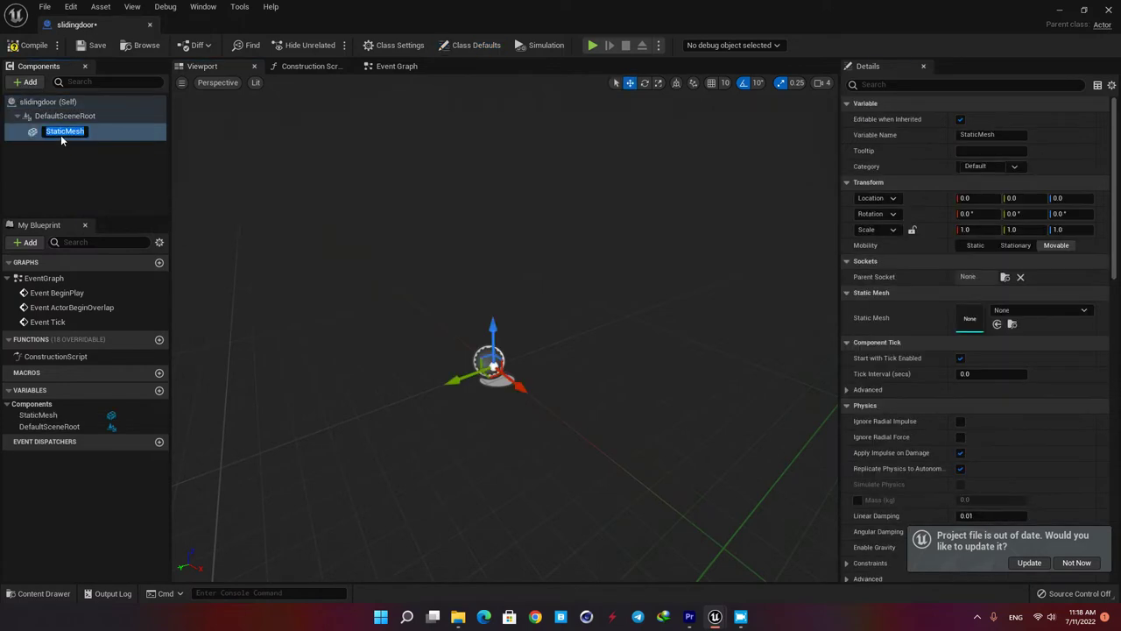
click(65, 162)
click(61, 137)
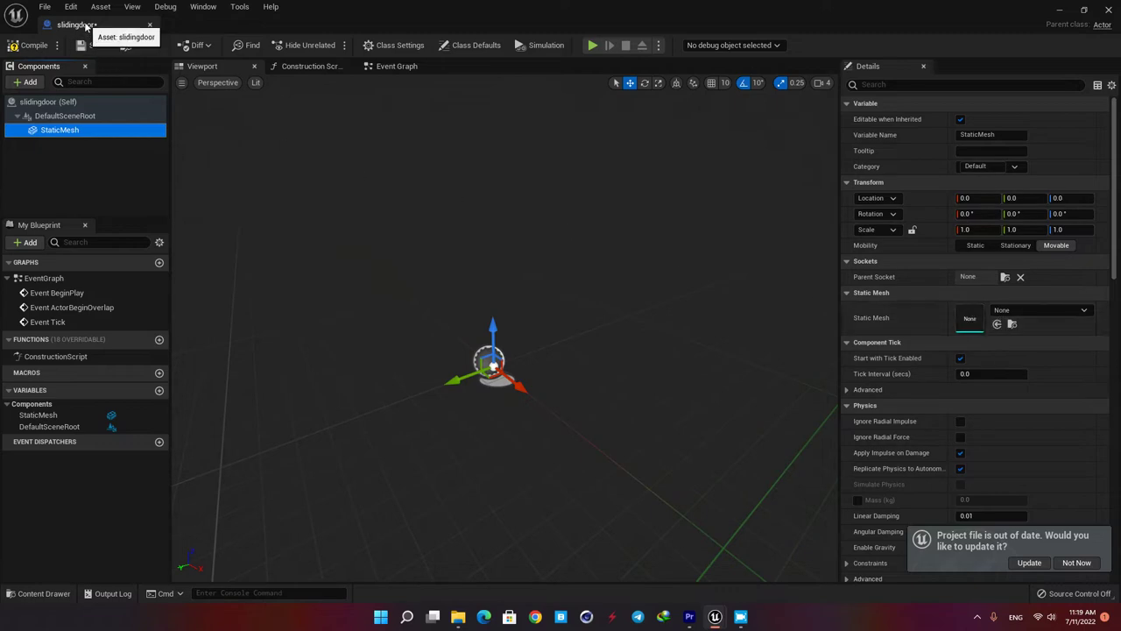
Undock the Blueprint editor, assign the SM-door asset to the StaticMesh component, and dock the editor again.
drag(77, 25, 320, 127)
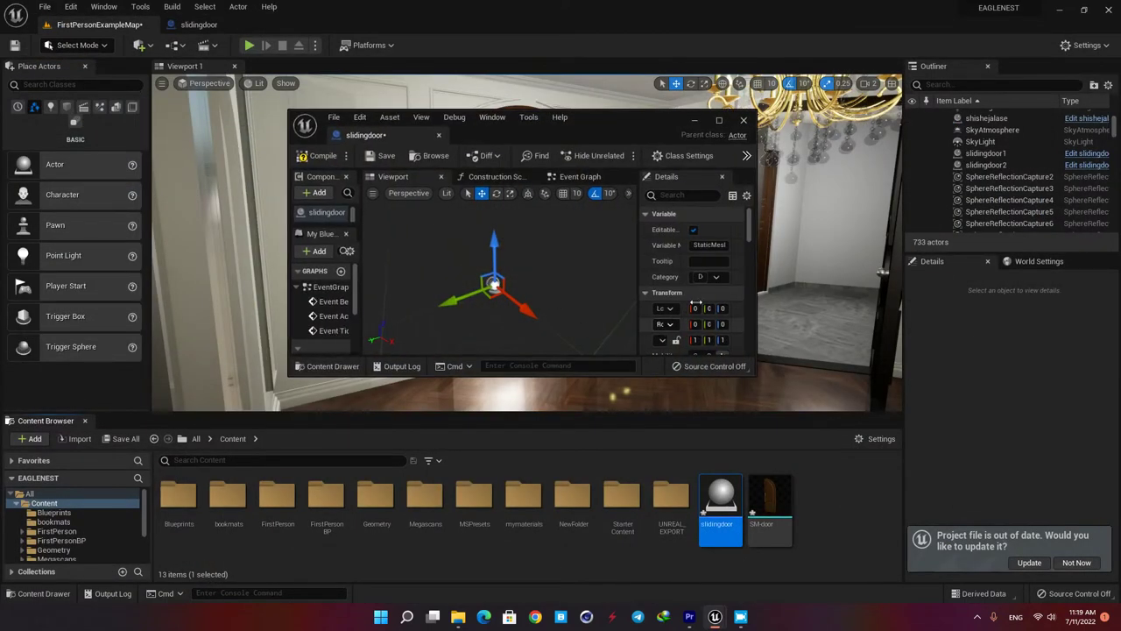
scroll(700, 307, down, 5)
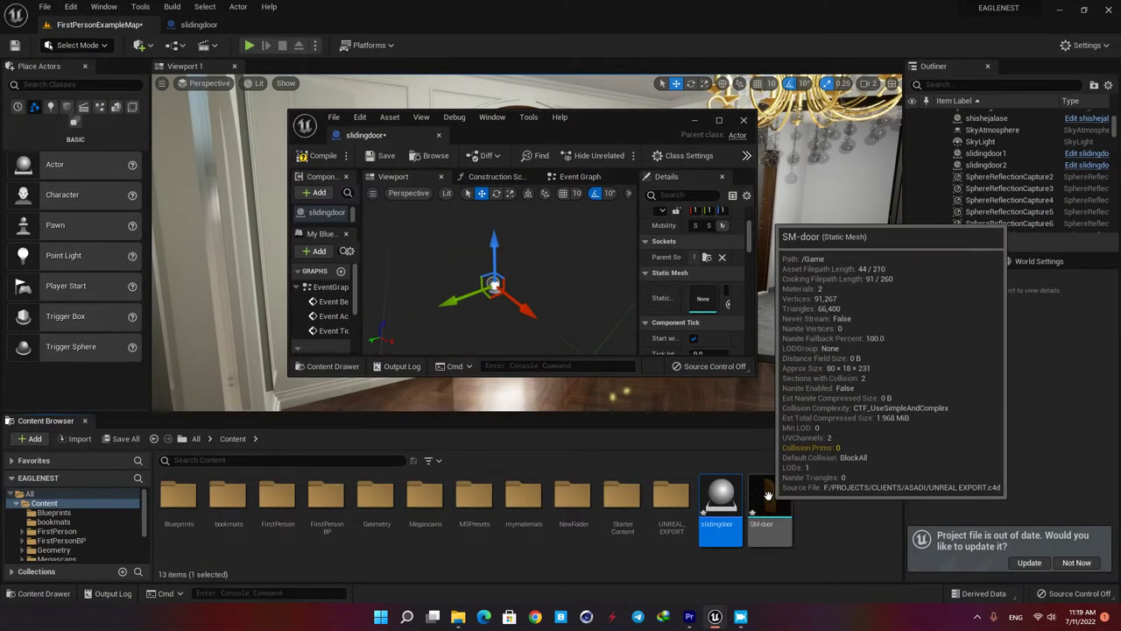
drag(767, 496, 703, 300)
drag(375, 145, 291, 28)
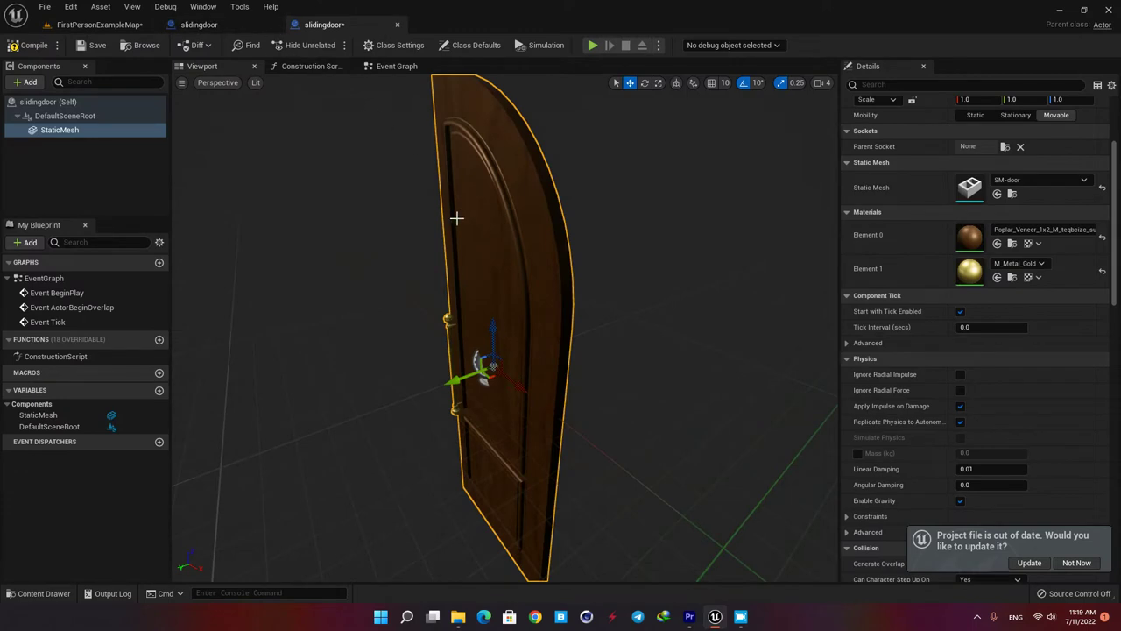
click(274, 26)
Add a Box Collision component as a child of the door's StaticMesh component.
right_drag(410, 239, 557, 248)
click(26, 81)
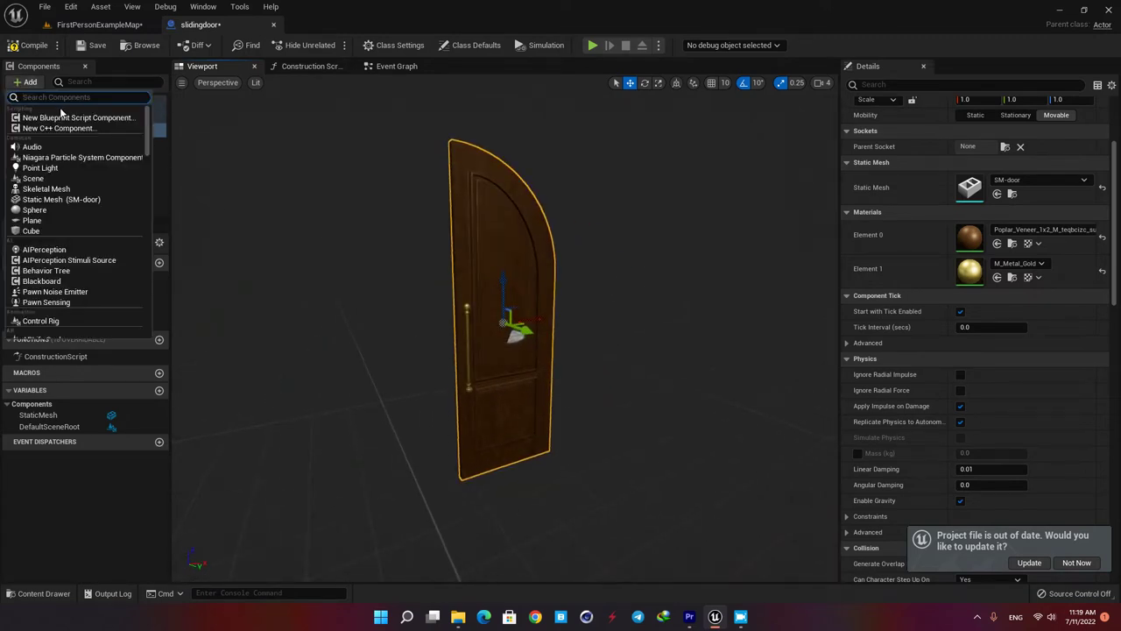
text(box)
click(51, 118)
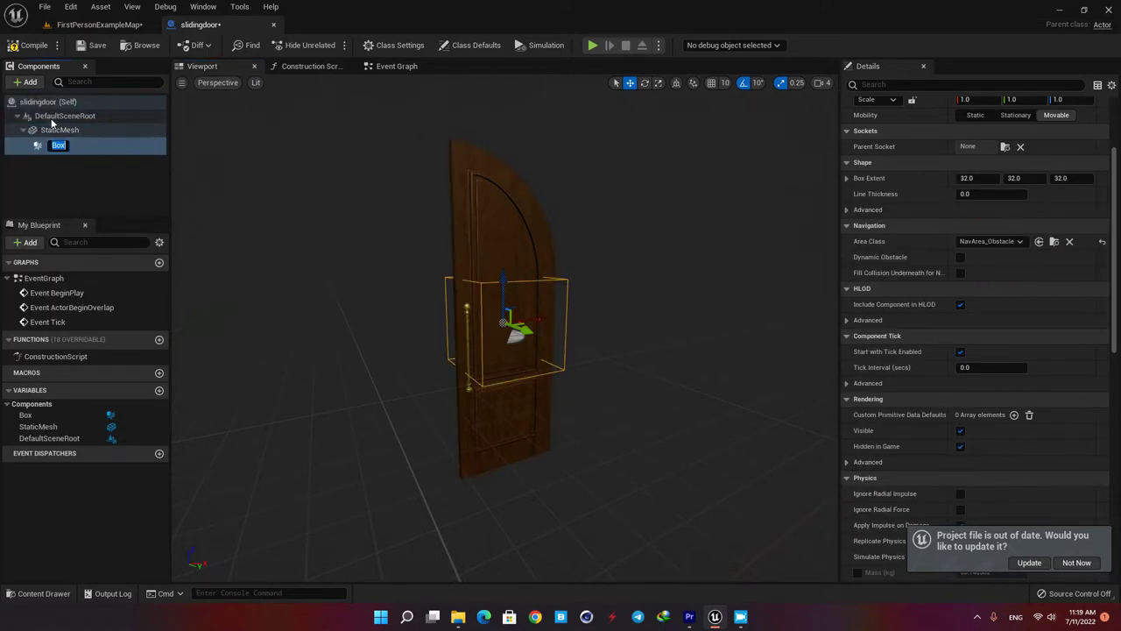
Scale the Box collision around the door to 5.5 in X, 5.25 in Y and 3.25 in Z.
right_drag(458, 318, 499, 321)
key(w)
right_drag(740, 214, 767, 214)
click(822, 83)
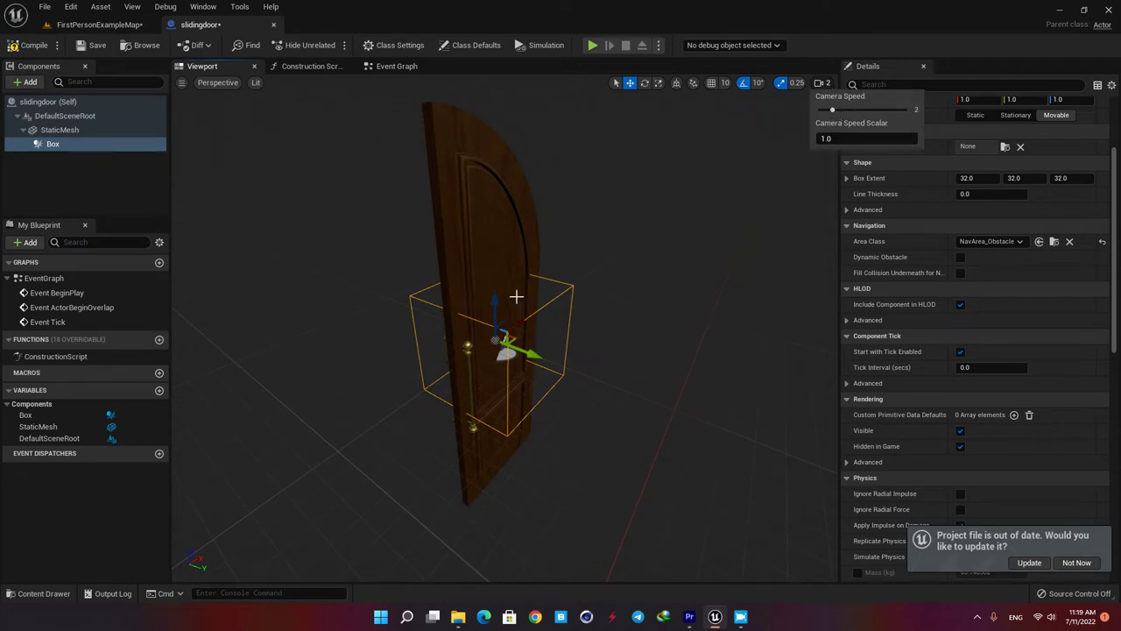
right_drag(518, 301, 518, 324)
key(r)
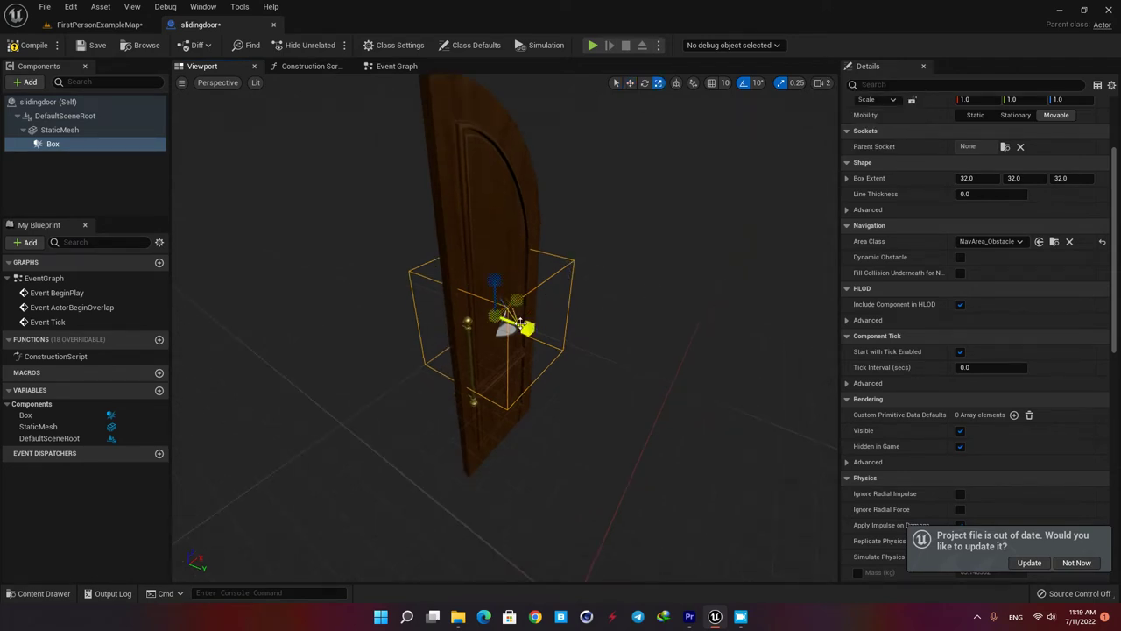
drag(523, 326, 499, 326)
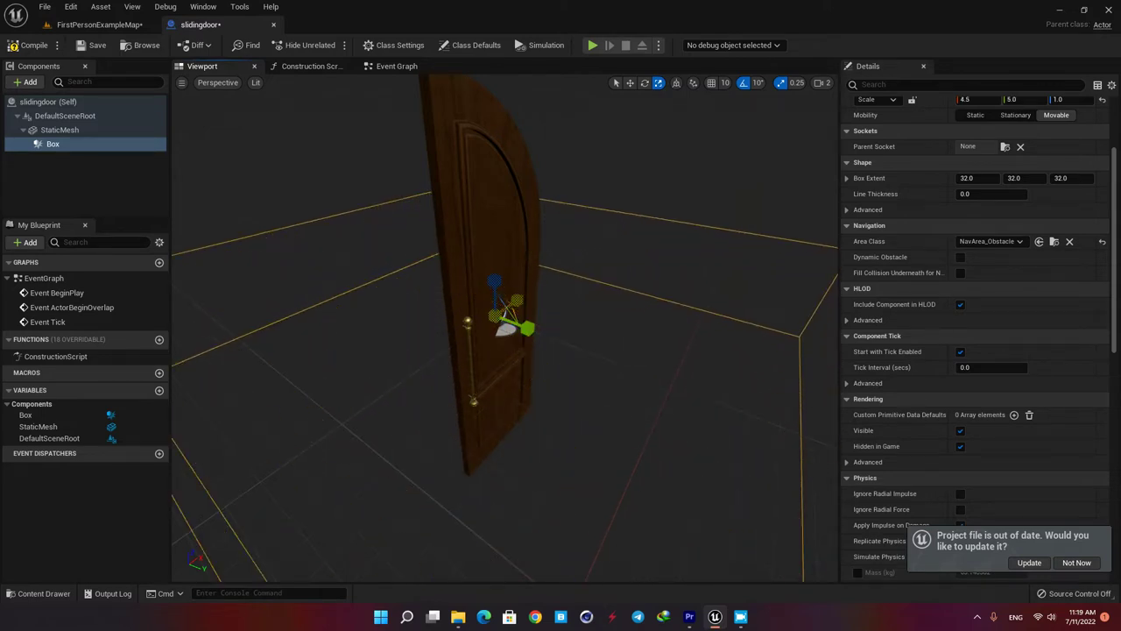
right_drag(517, 345, 487, 339)
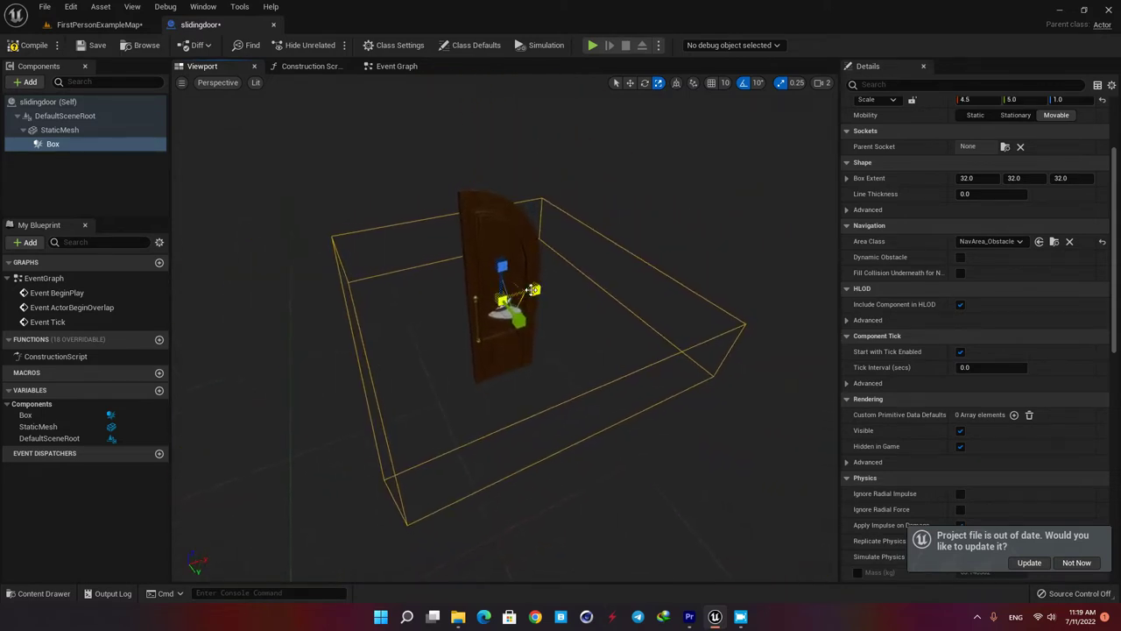
drag(532, 290, 556, 284)
drag(519, 321, 524, 330)
drag(502, 267, 501, 238)
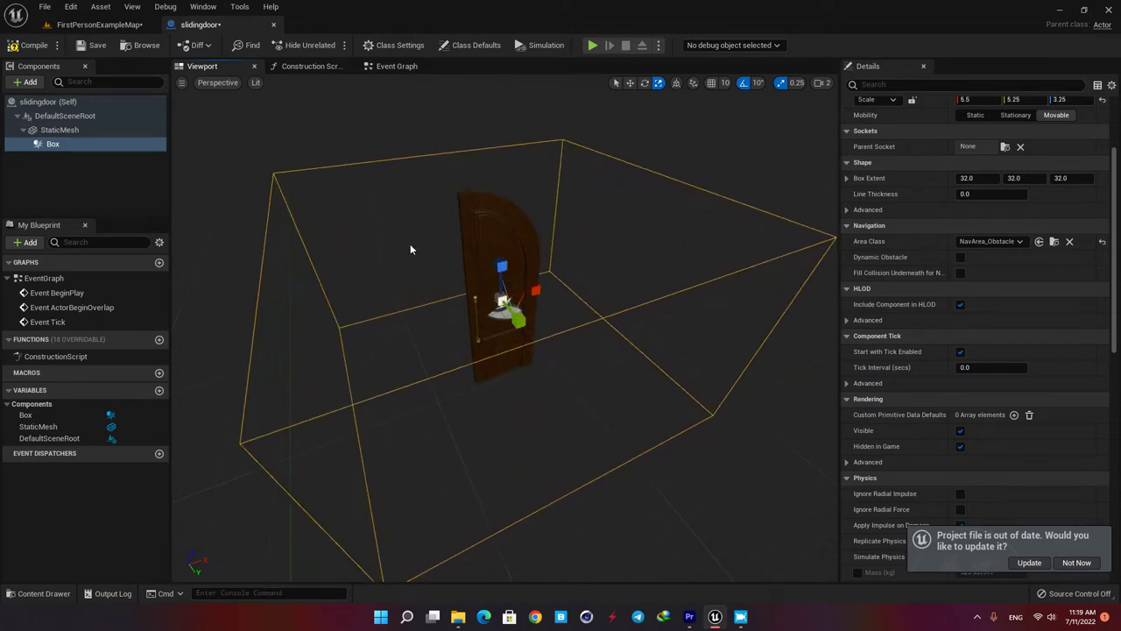
Delete all the default event nodes from the slidingdoor Event Graph.
click(387, 68)
drag(520, 200, 498, 489)
key(Delete)
right_drag(509, 404, 433, 419)
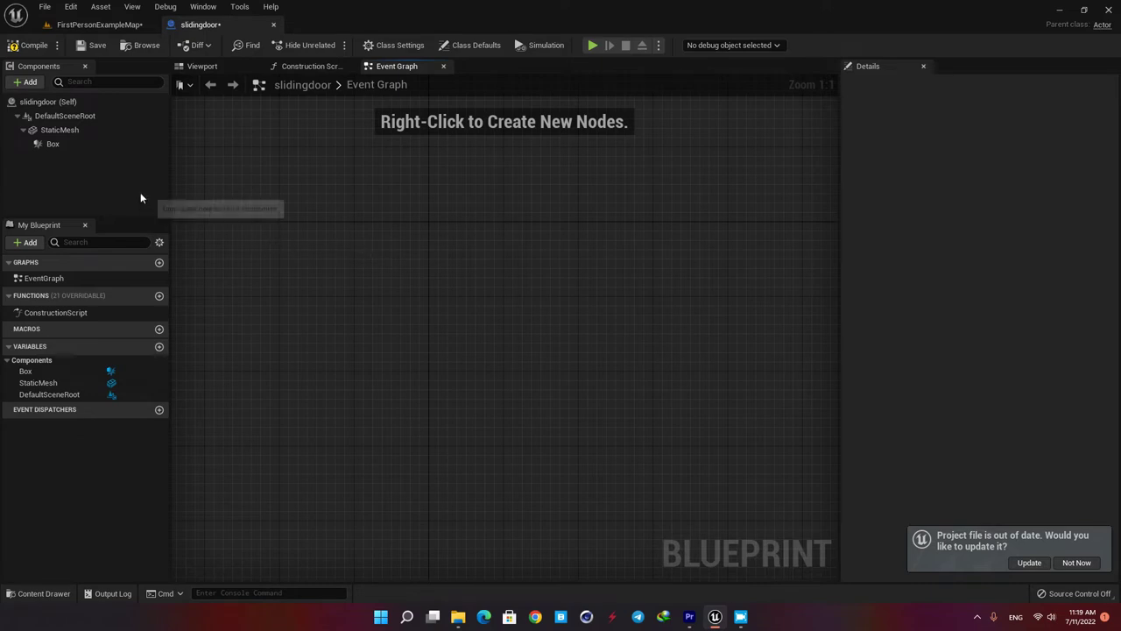
Add an OnComponentBeginOverlap event for the Box collision component.
click(49, 145)
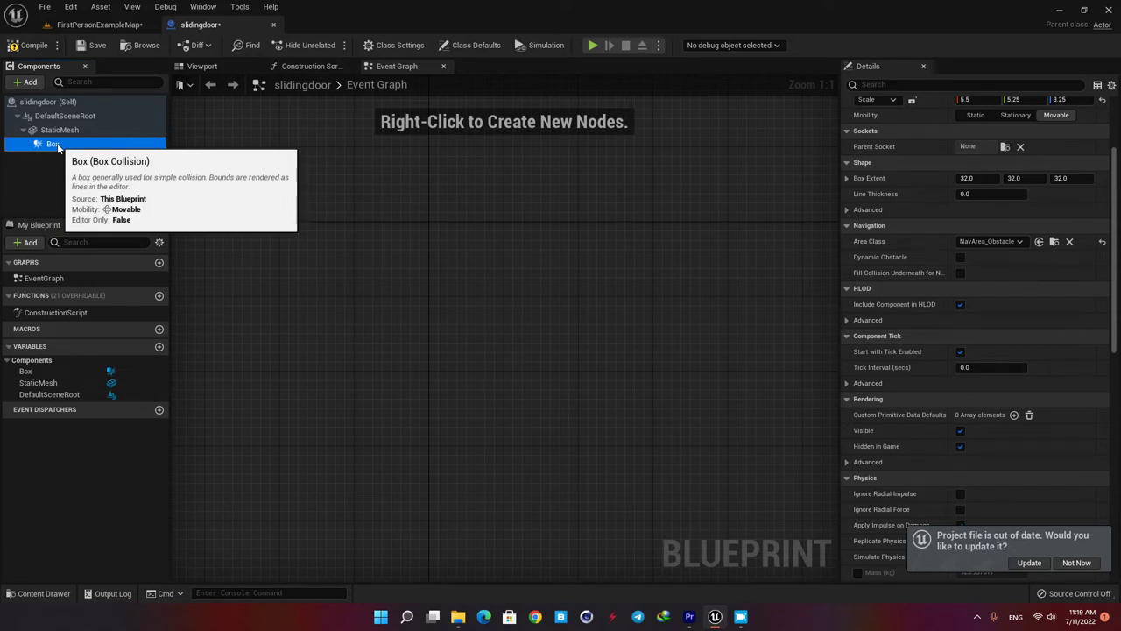
right_click(58, 147)
mouse_move(96, 167)
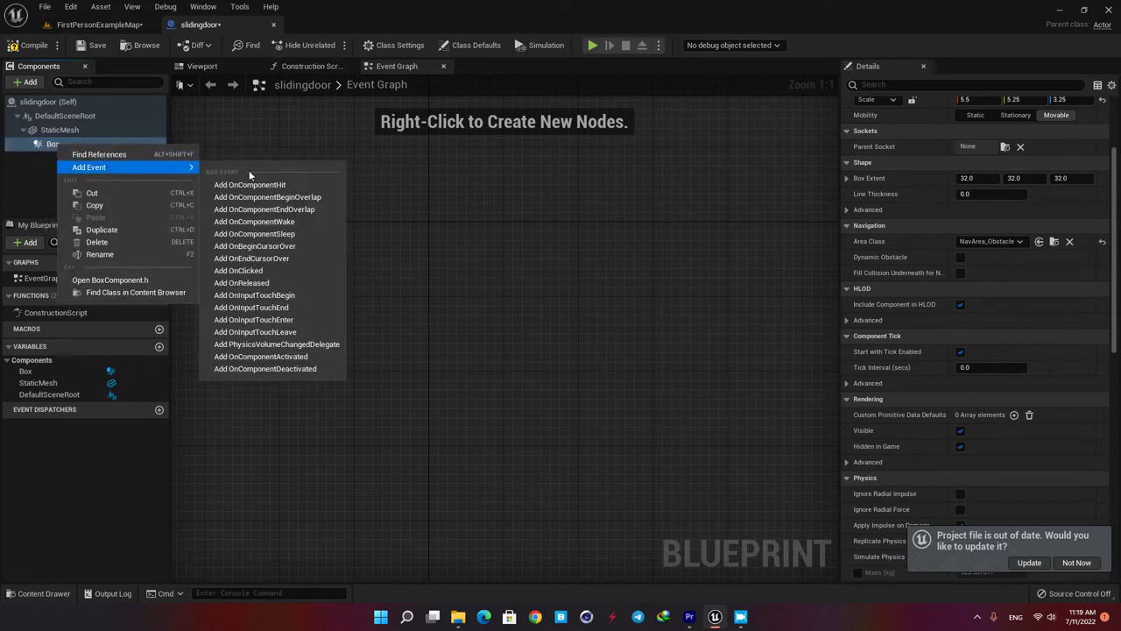
click(240, 198)
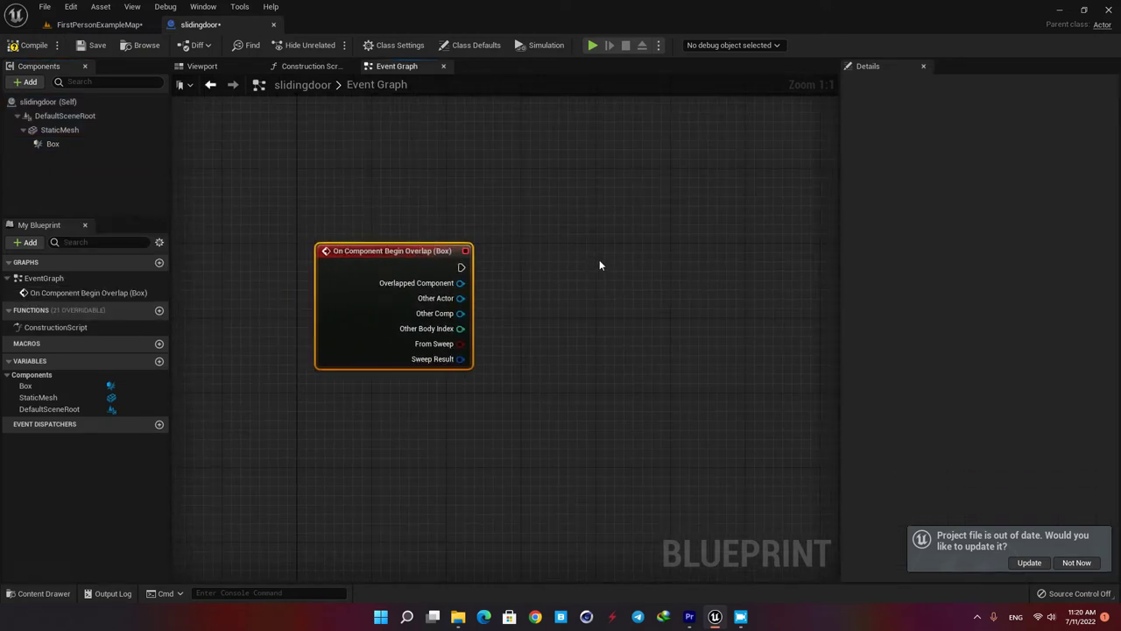
Add a Set Relative Location (Box) node beside the overlap event and delete its connected Box reference node.
right_click(600, 264)
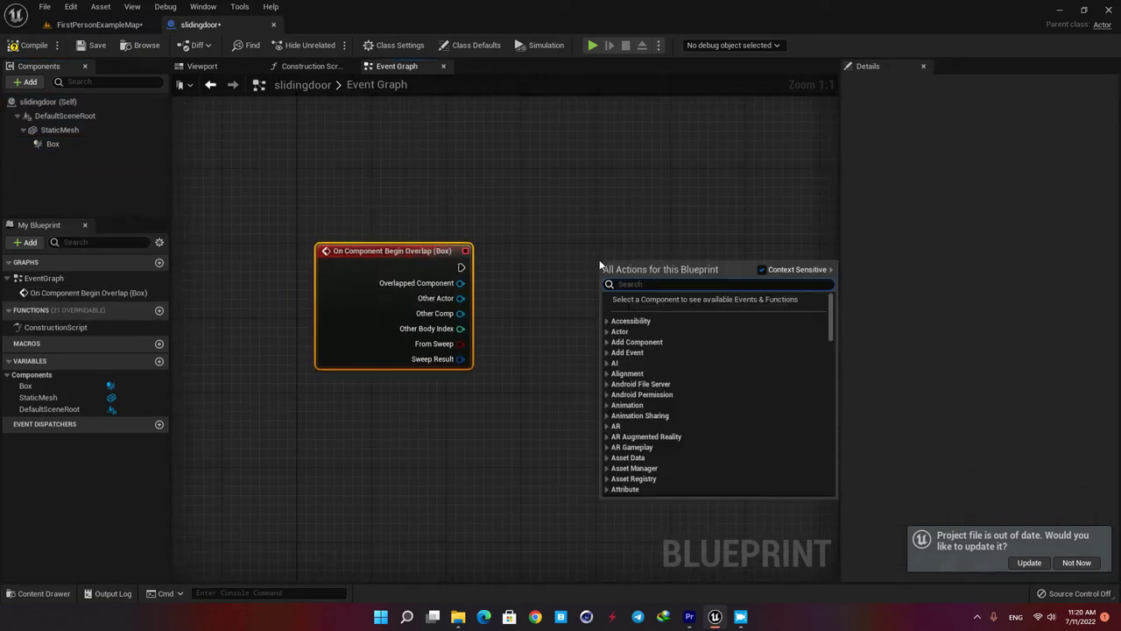
text(setrelati)
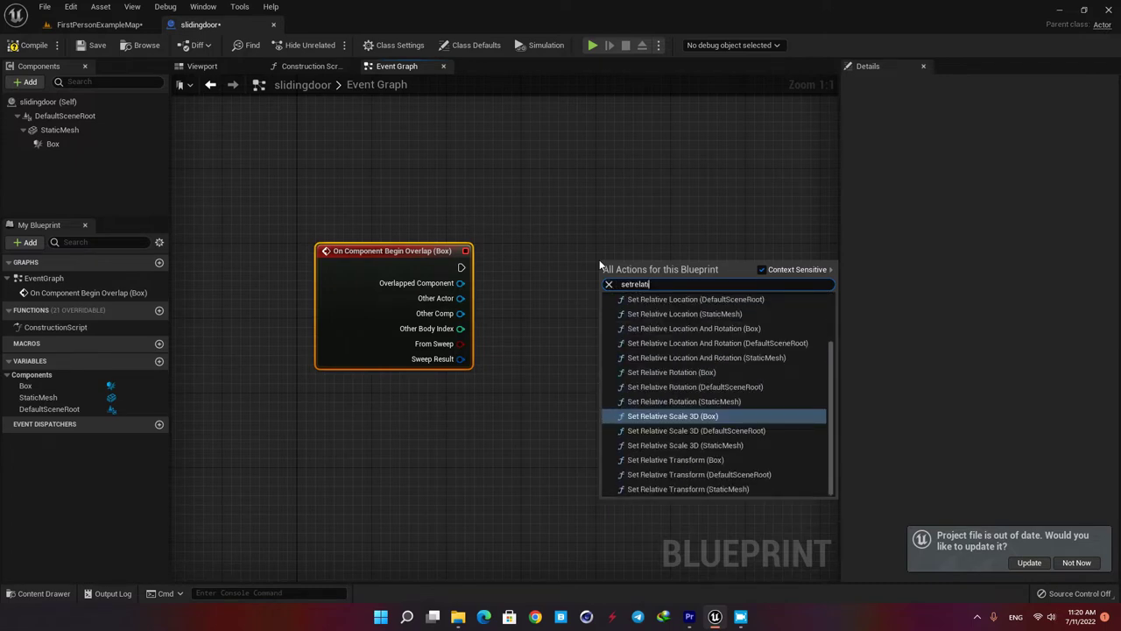
text(velo)
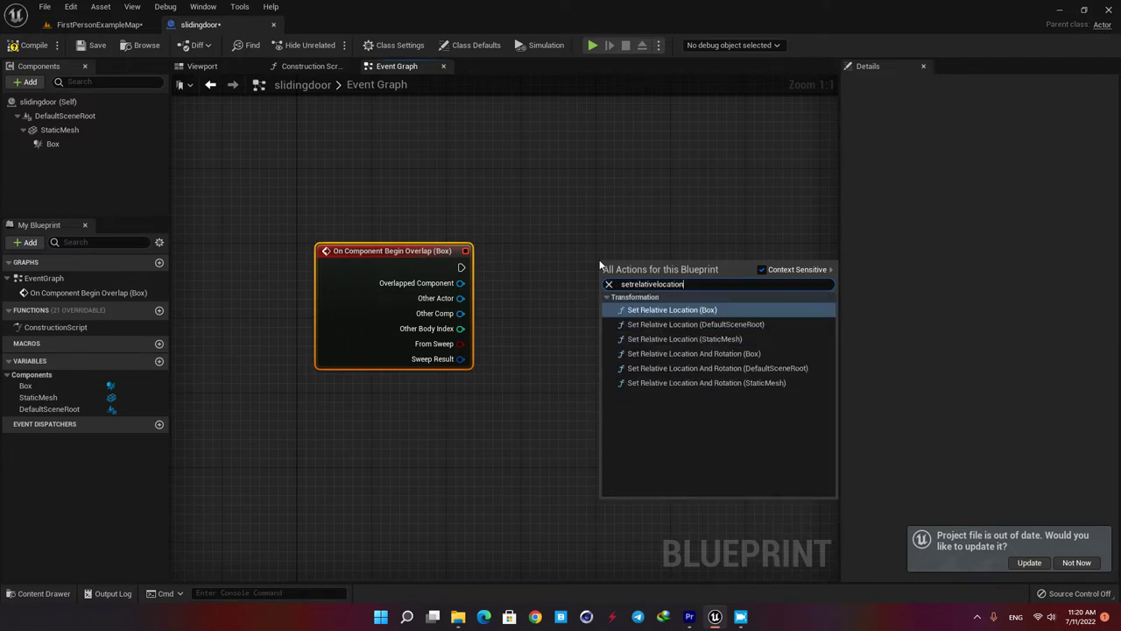
text(cation)
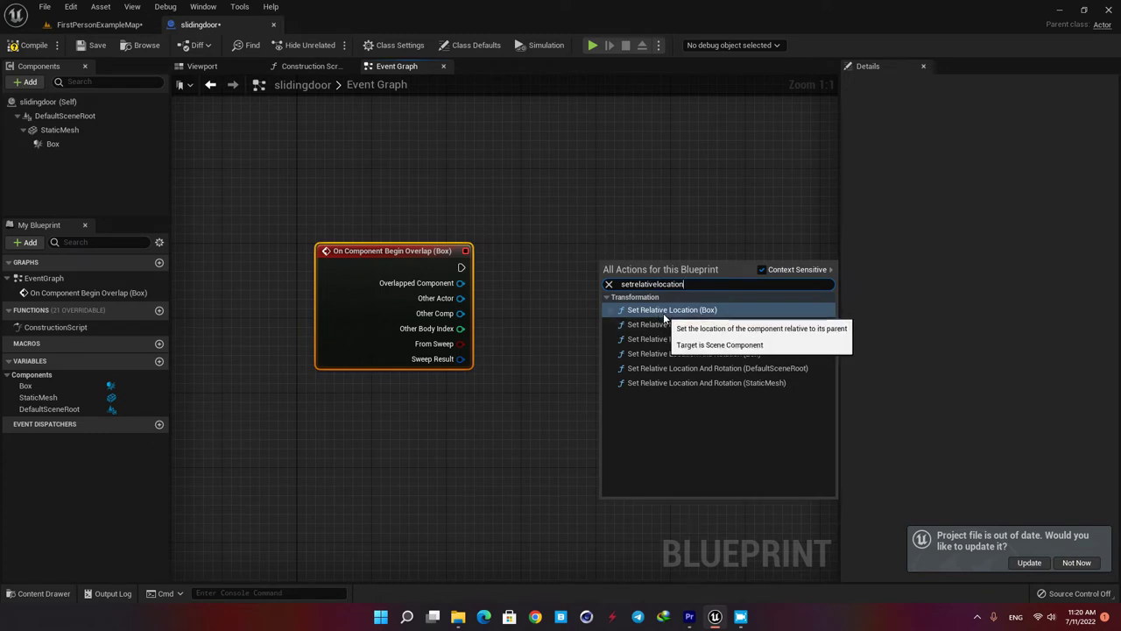
click(663, 311)
click(517, 254)
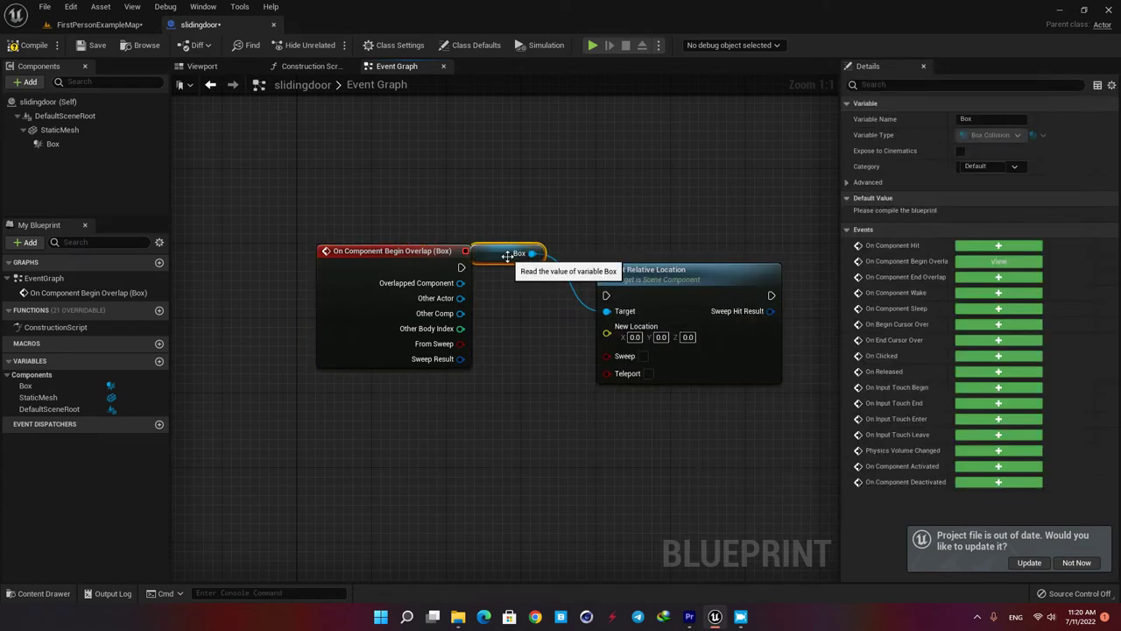
key(Delete)
Set the Set Relative Location node's New Location X to 50 and align the node with the overlap event.
click(635, 339)
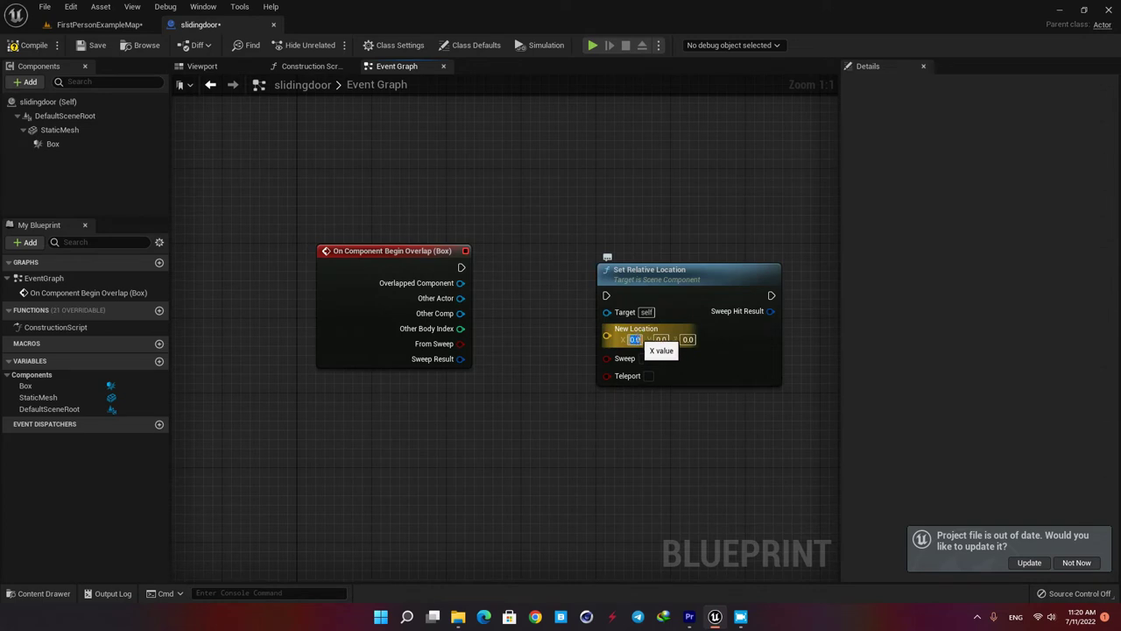
text(50)
key(Return)
drag(660, 285, 689, 266)
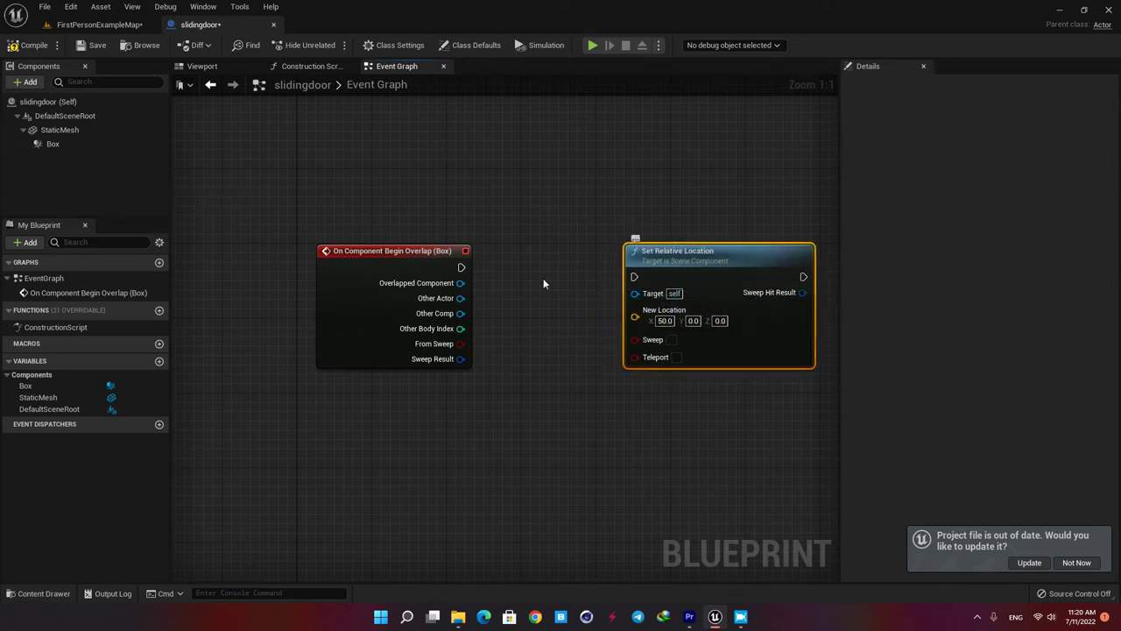
Connect a StaticMesh component reference to the Set Relative Location node's Target and link the overlap event's execution output to that node.
drag(60, 130, 634, 300)
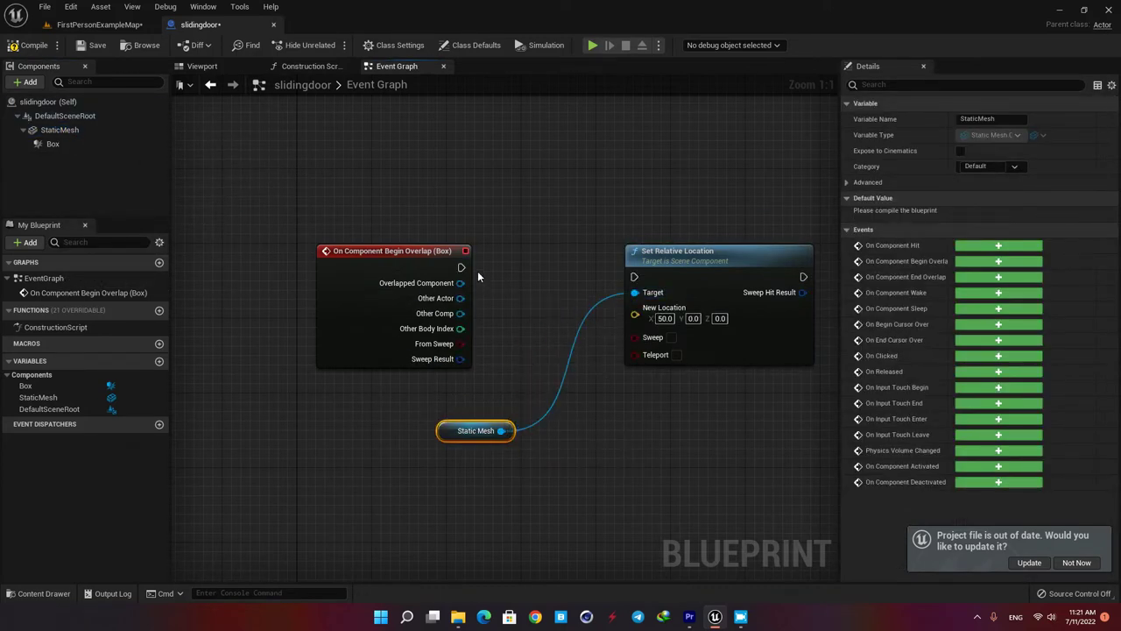
drag(461, 267, 633, 283)
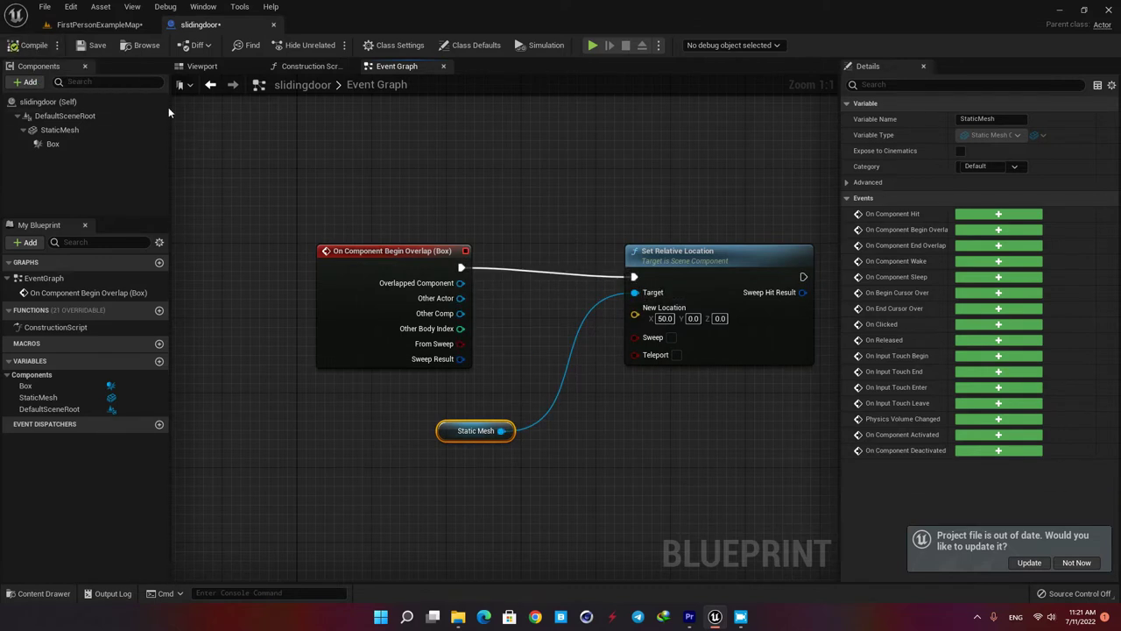
Place the slidingdoor Blueprint in the arched doorway of the FirstPersonExampleMap level.
click(99, 25)
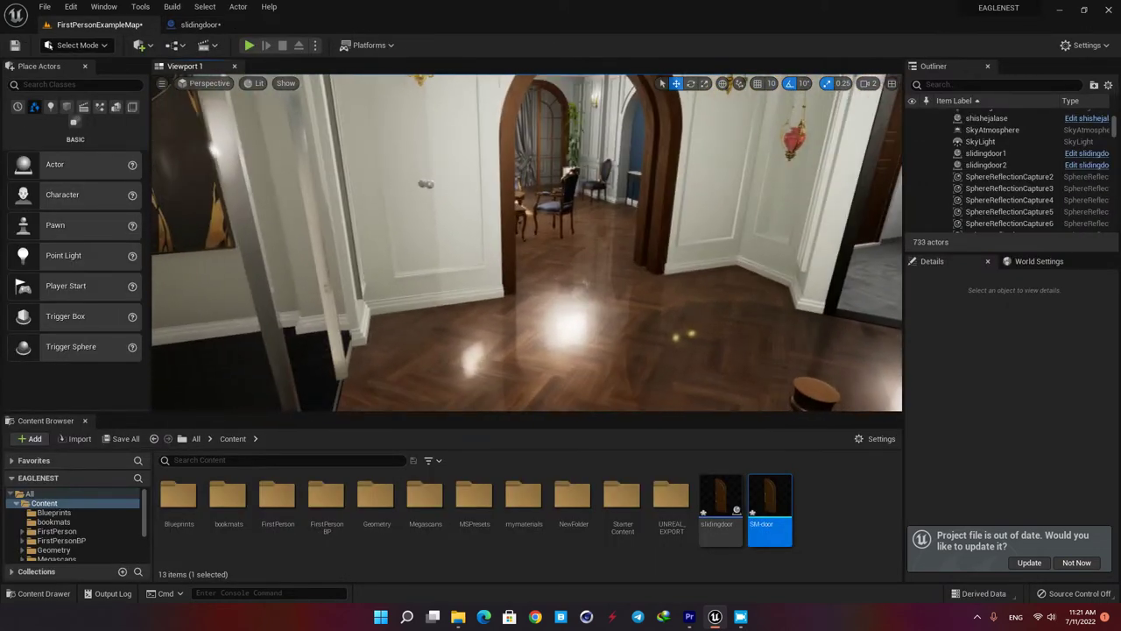
right_drag(526, 254, 585, 237)
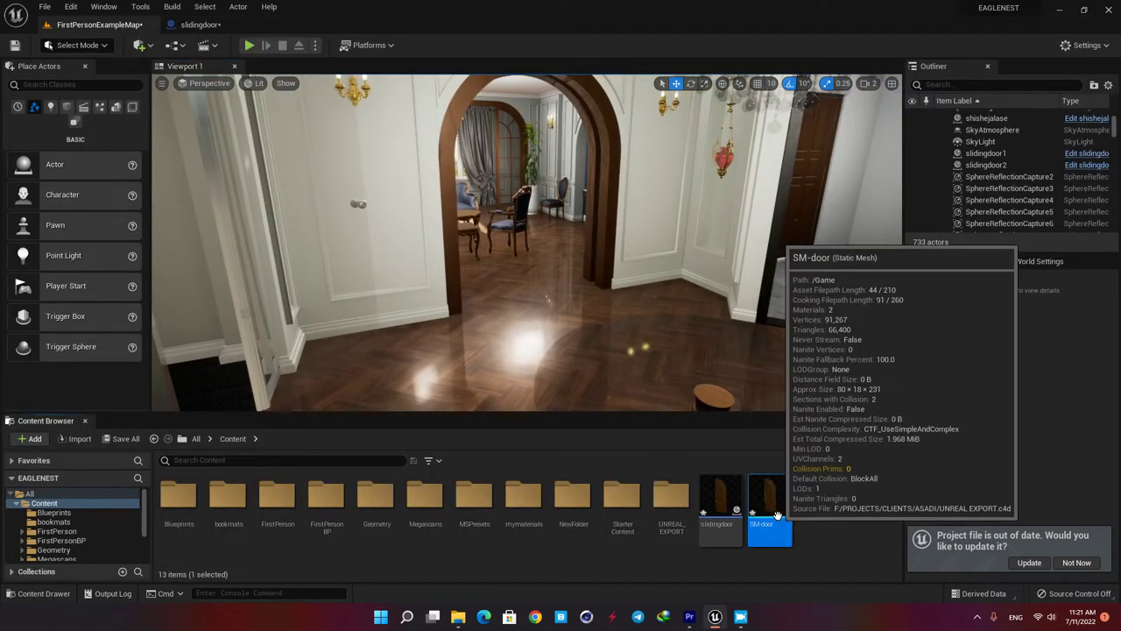
click(720, 504)
drag(720, 503, 557, 174)
Play-test the level, walking toward and away from the placed door to check how it moves on overlap.
click(248, 45)
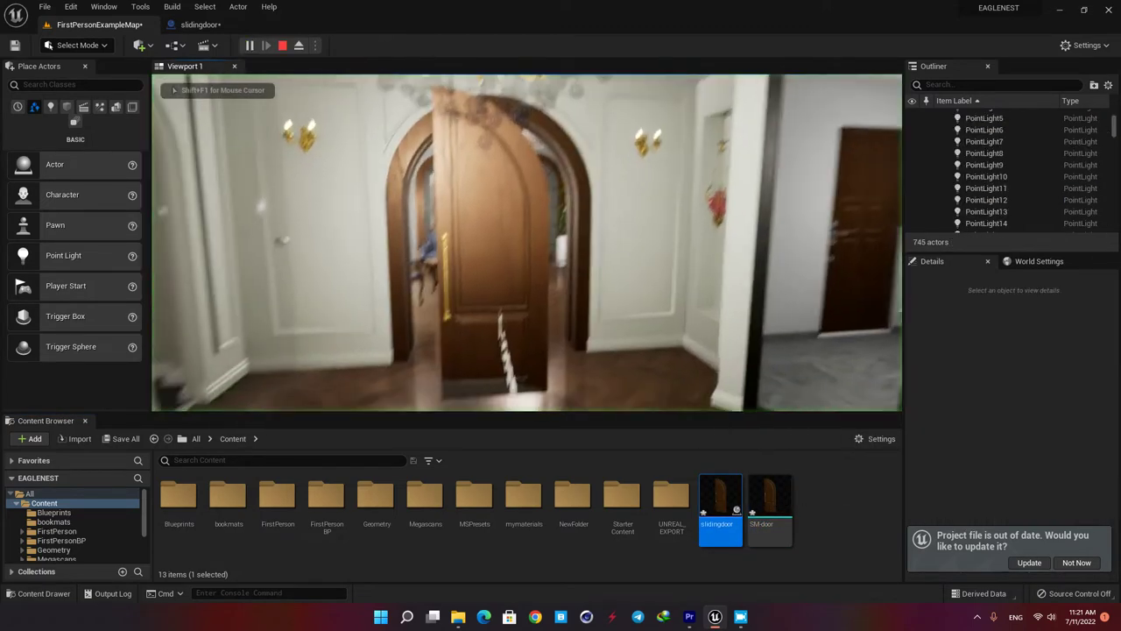
key(s)
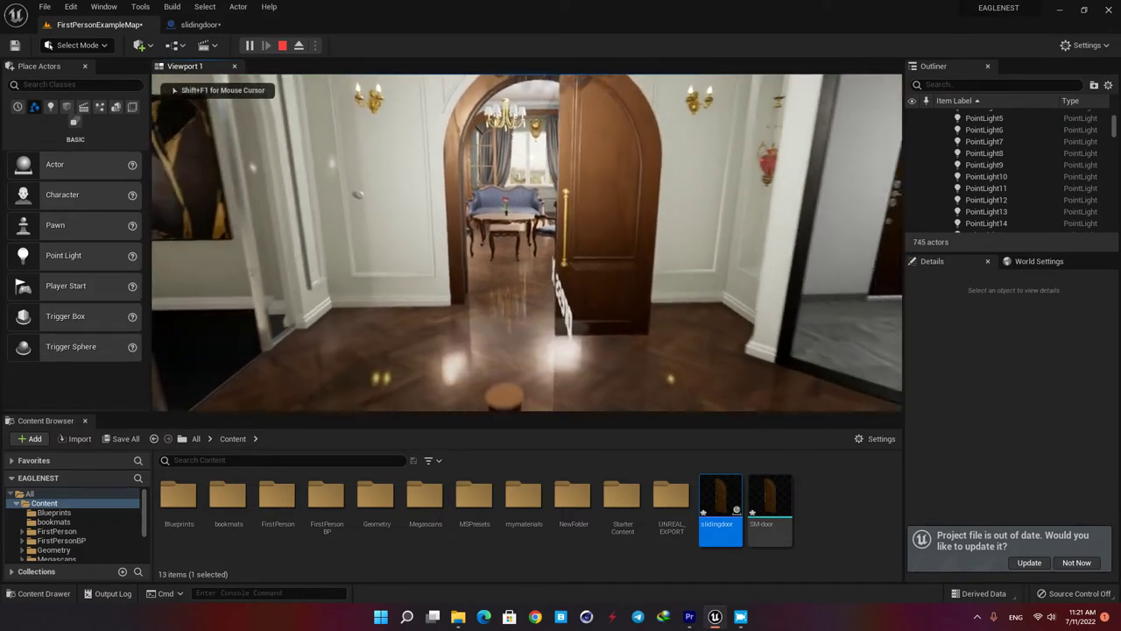
key(w)
key(Escape)
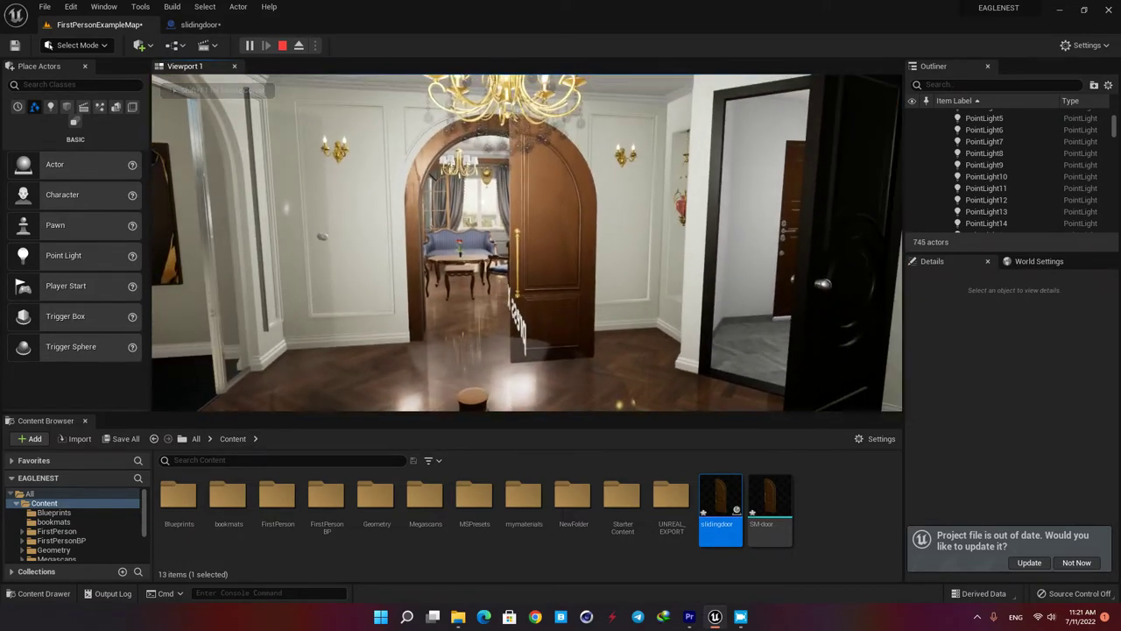
click(501, 259)
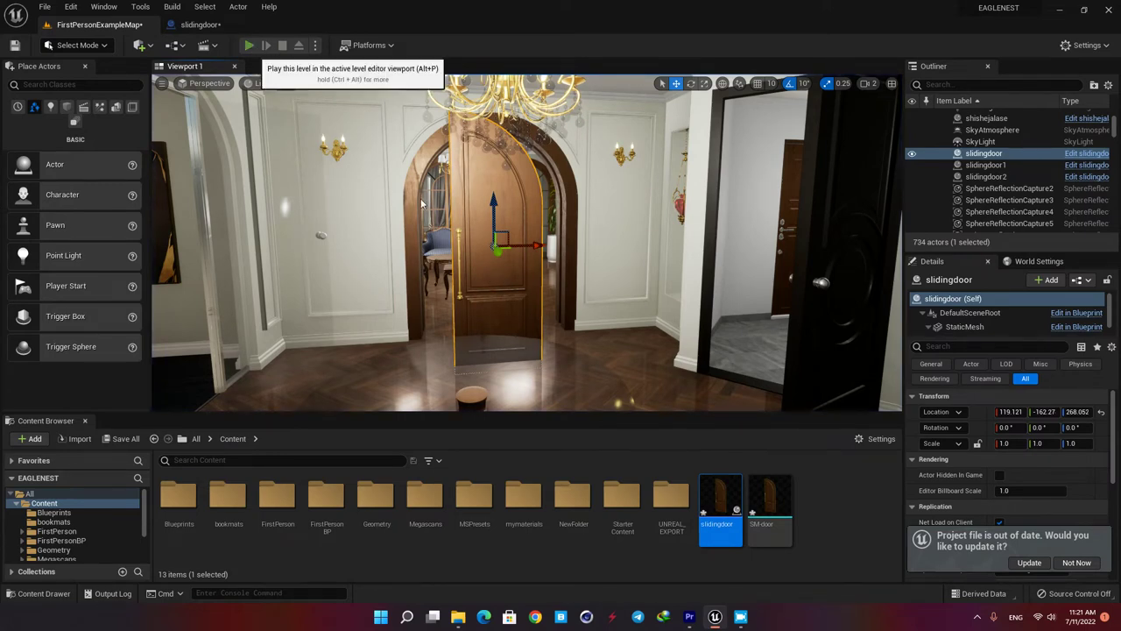
click(253, 45)
key(w)
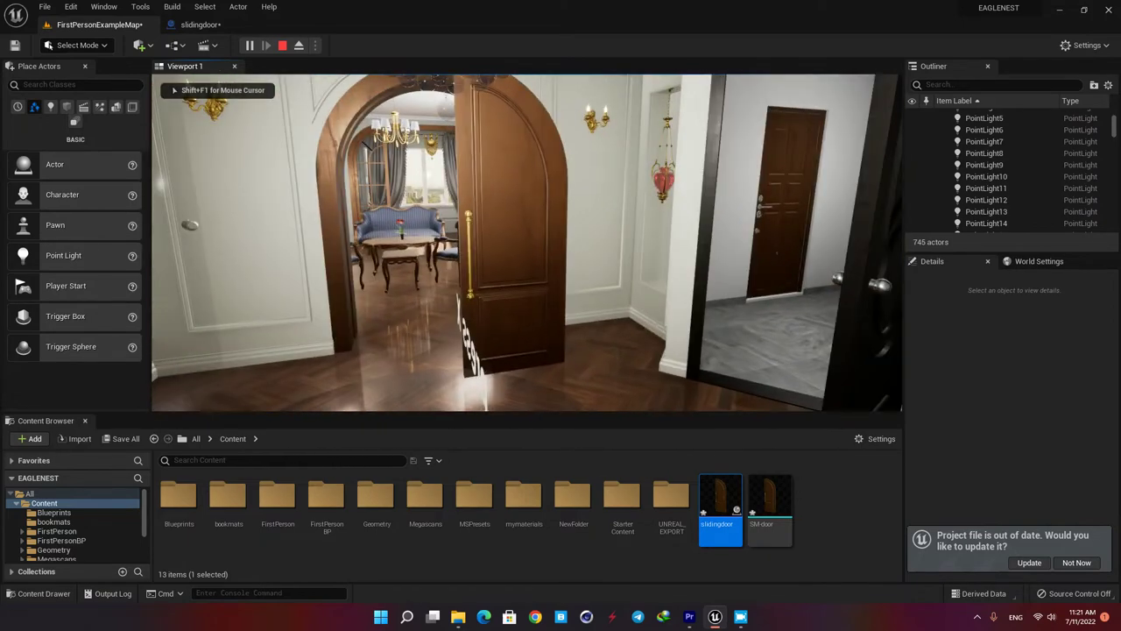
key(Escape)
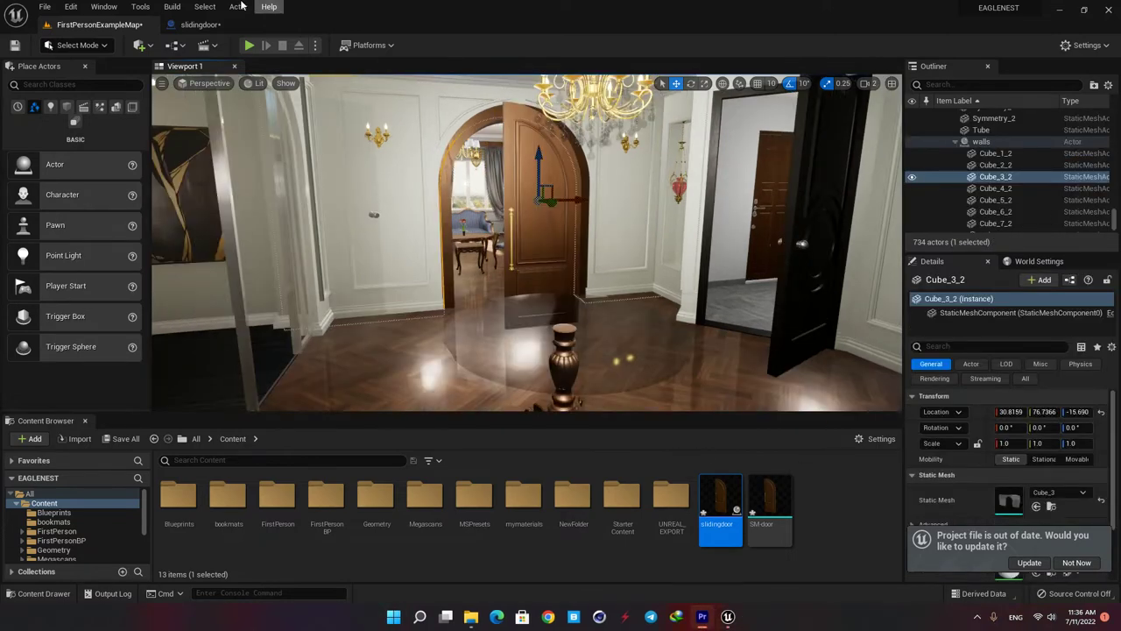
Reopen the slidingdoor Event Graph and move the Set Relative Location node farther from the overlap event to make room.
click(200, 25)
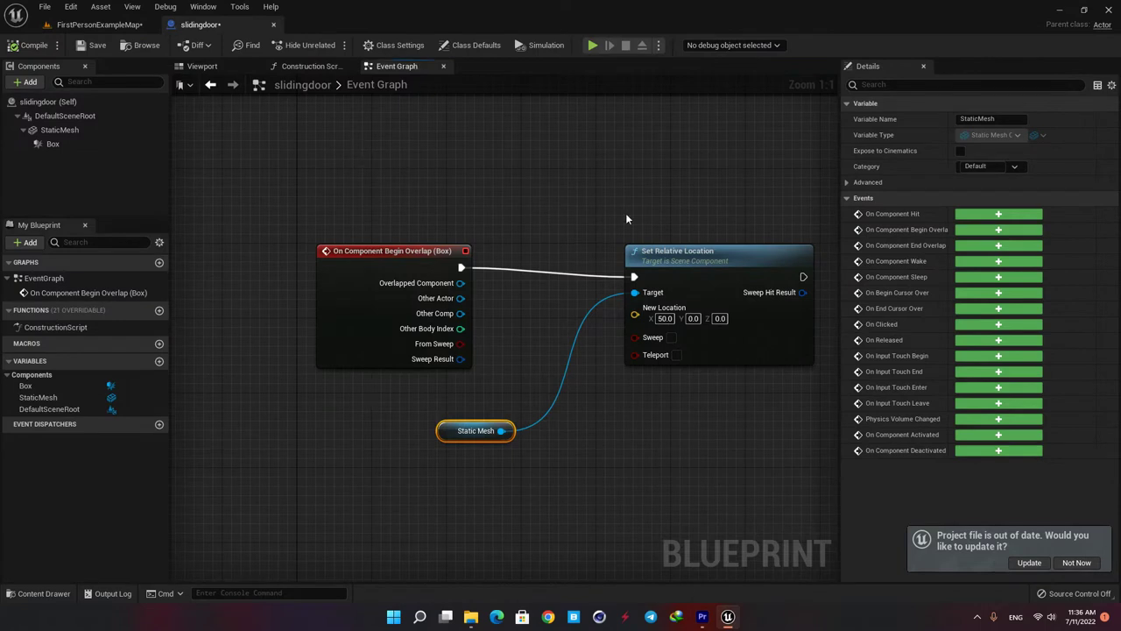
scroll(495, 200, down, 3)
right_drag(492, 193, 499, 204)
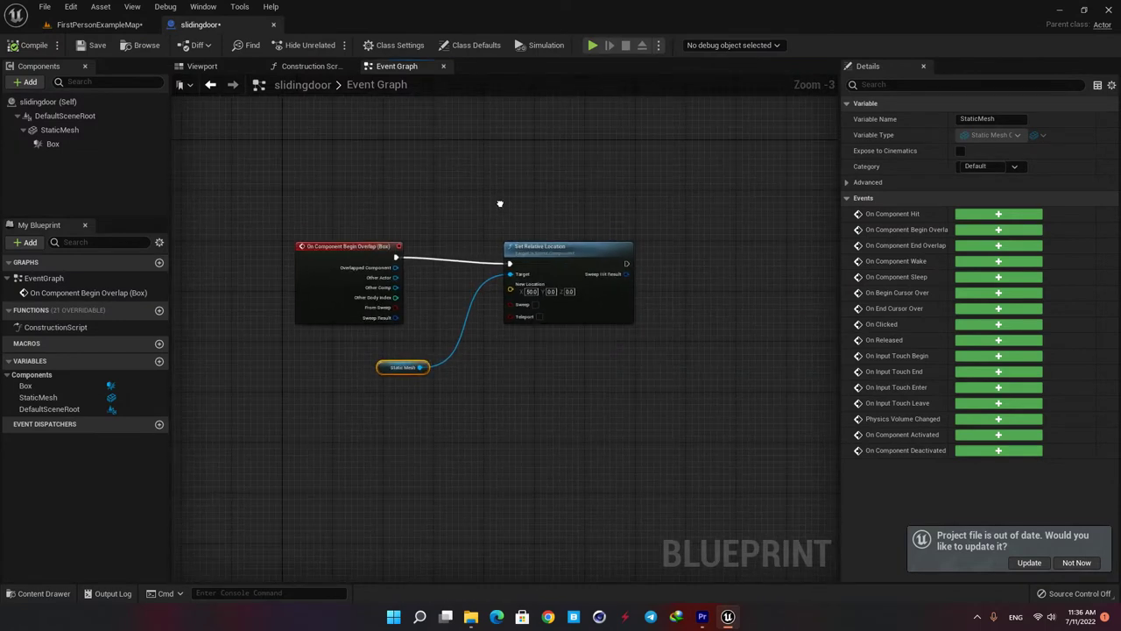
drag(543, 246, 701, 246)
Add a Timeline node named doorslide between the overlap event and the Set Relative Location node.
right_click(529, 192)
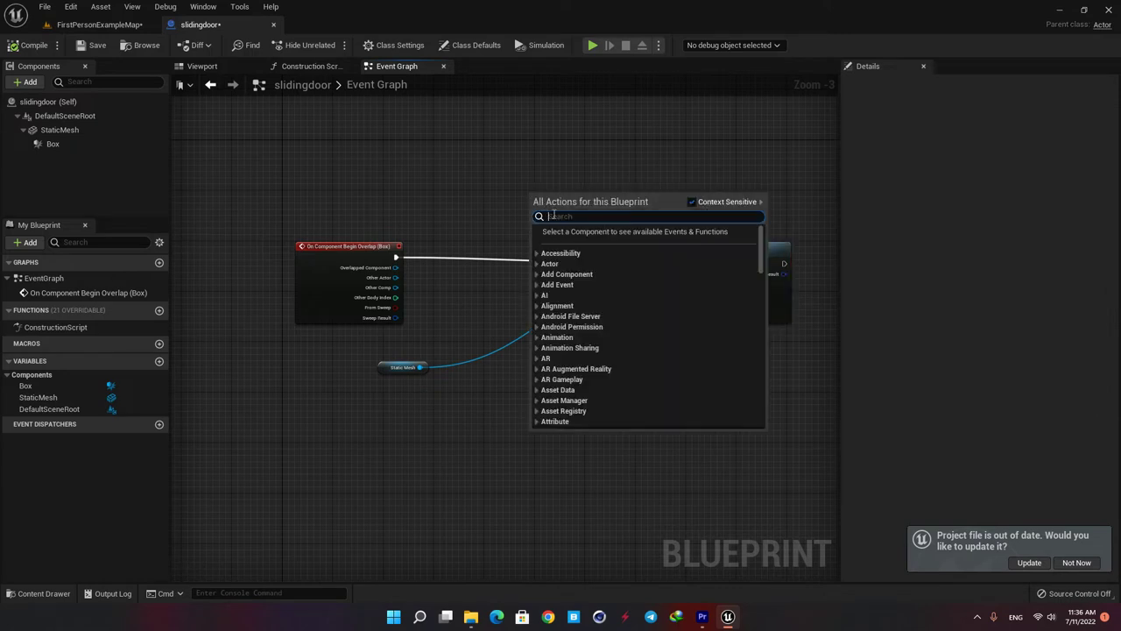
text(add)
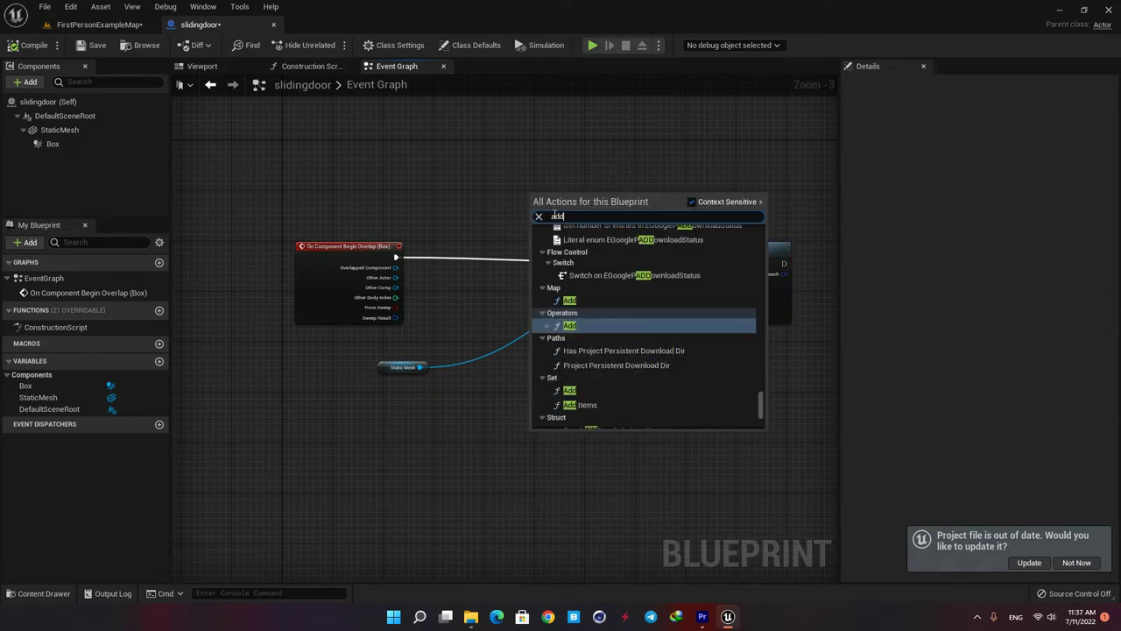
text( timeline)
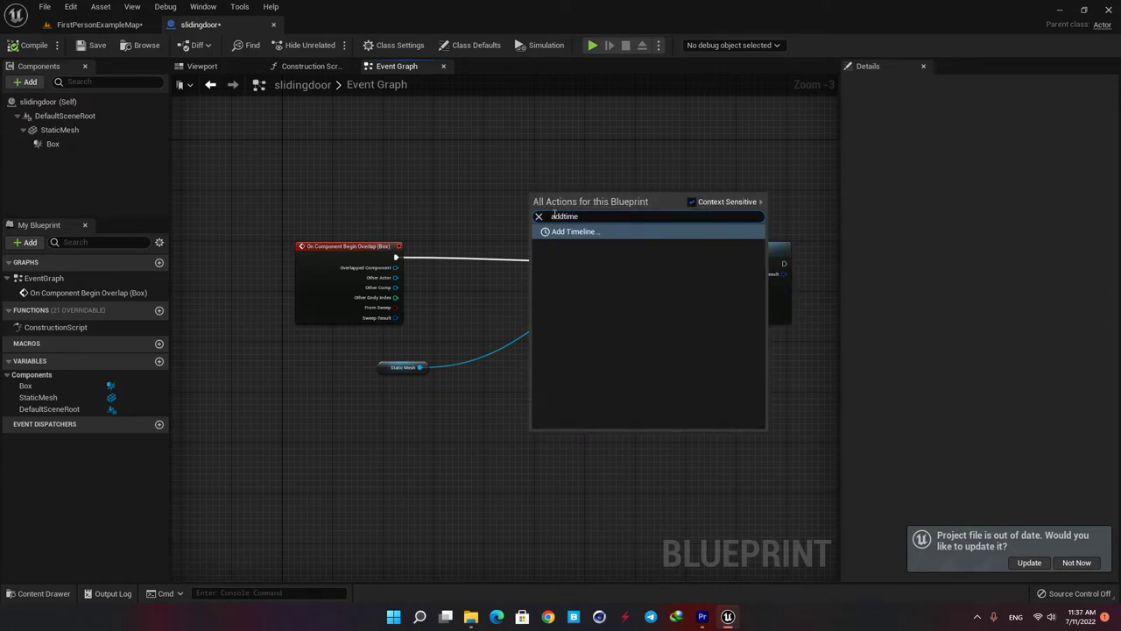
key(Return)
text(doors)
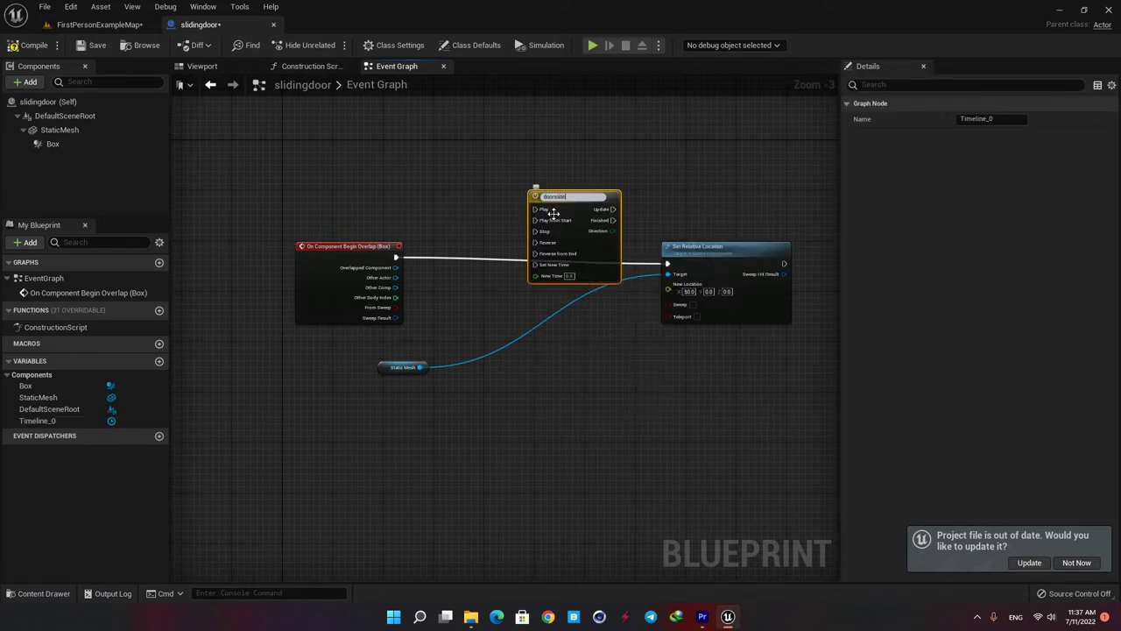
text(lide)
key(Return)
Open the doorslide timeline and add a vector track, keeping its default name.
double_click(551, 199)
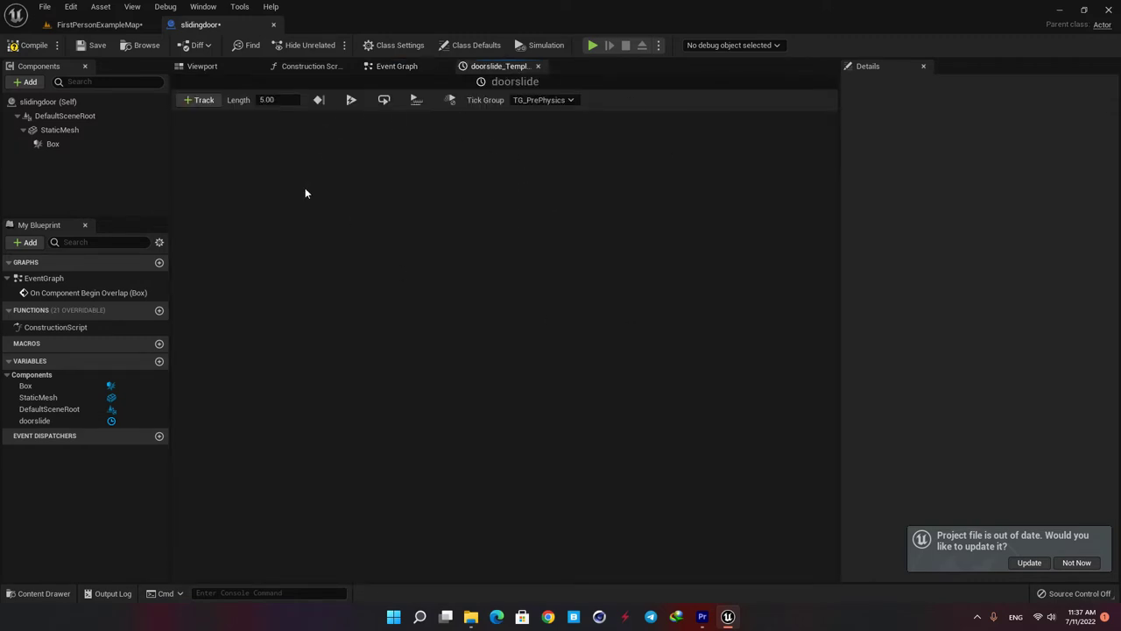
click(204, 100)
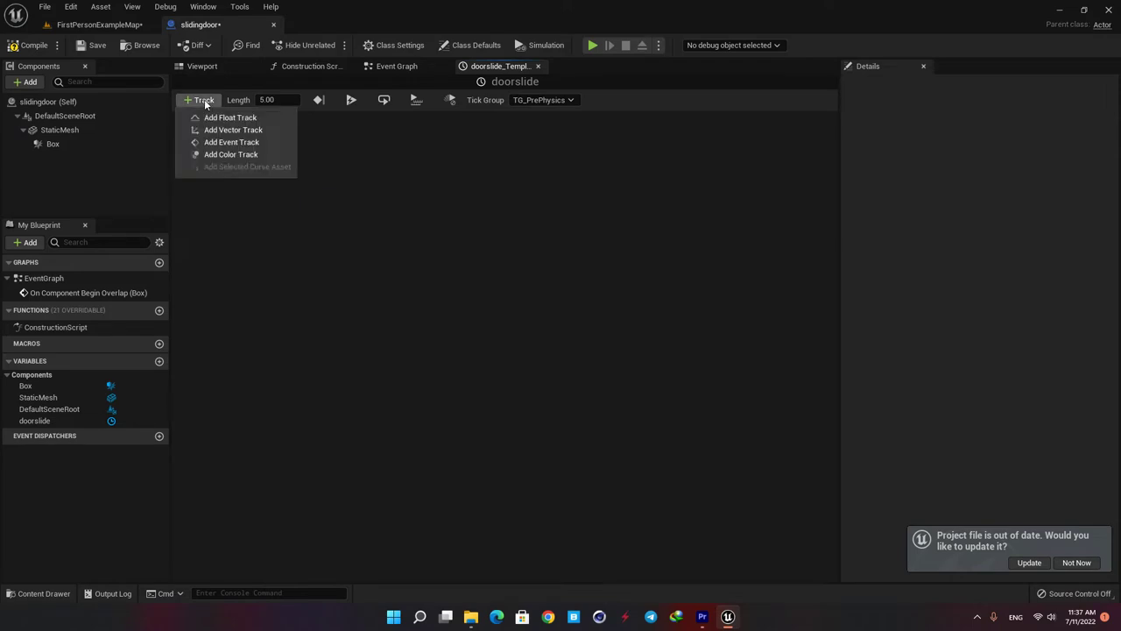
click(238, 132)
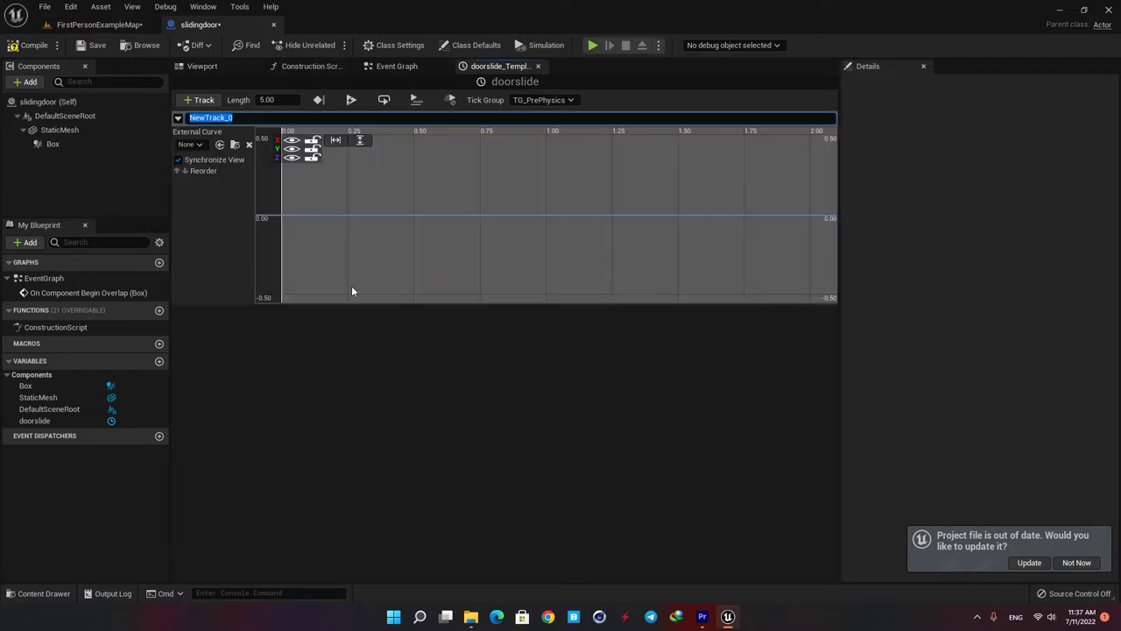
click(326, 320)
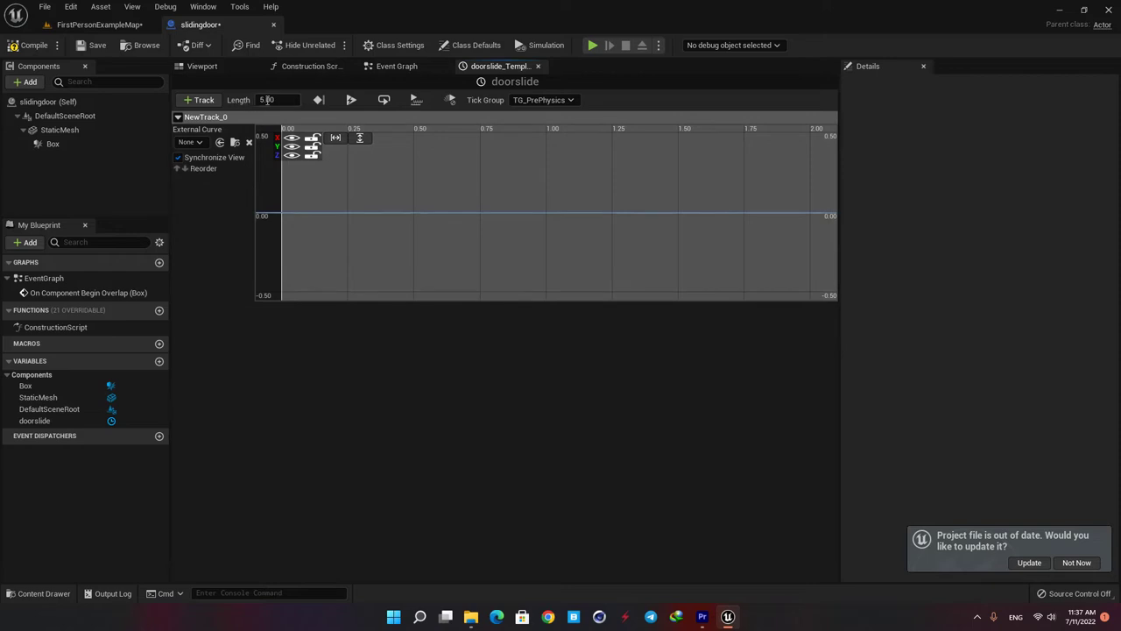
Set the doorslide timeline length to 2 and lock the Y and Z curves of the vector track.
click(280, 99)
text(2)
key(Return)
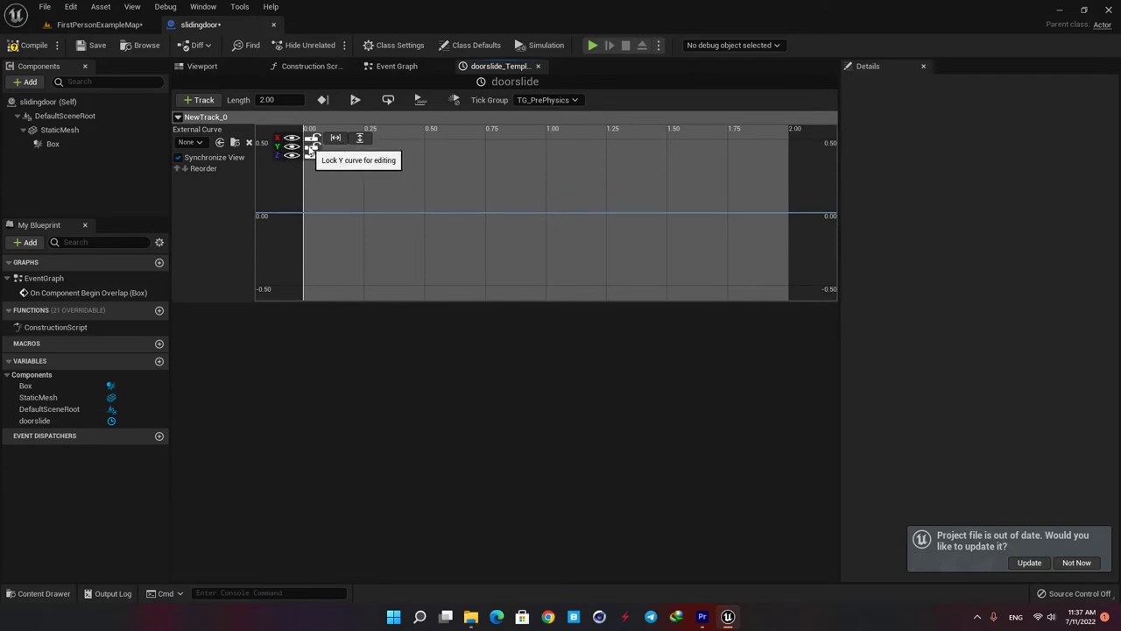
click(313, 148)
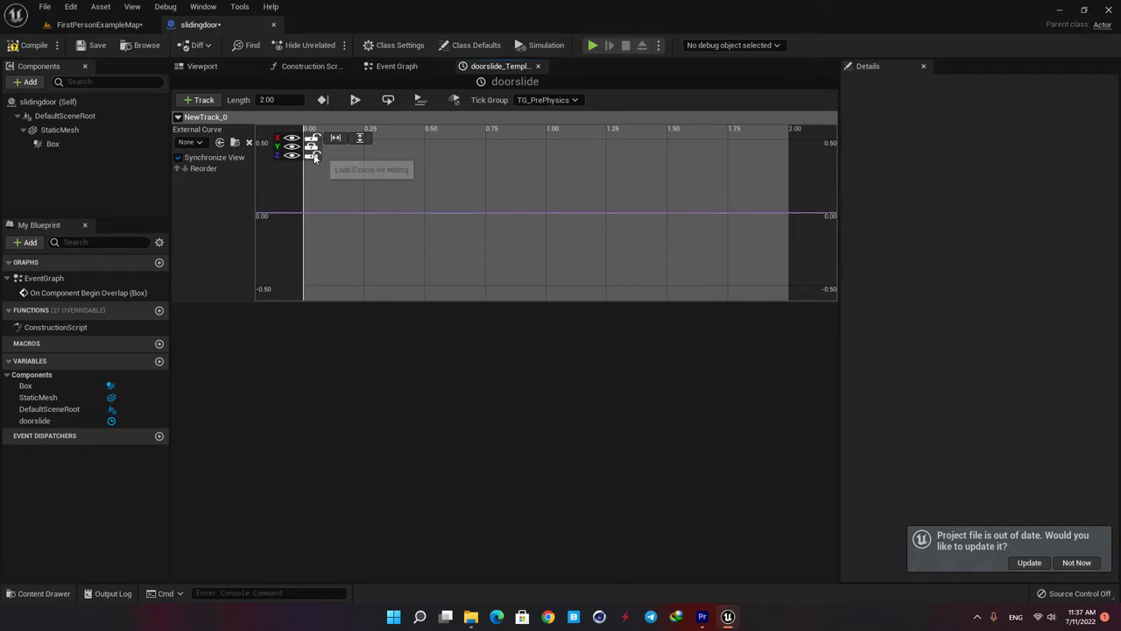
click(313, 156)
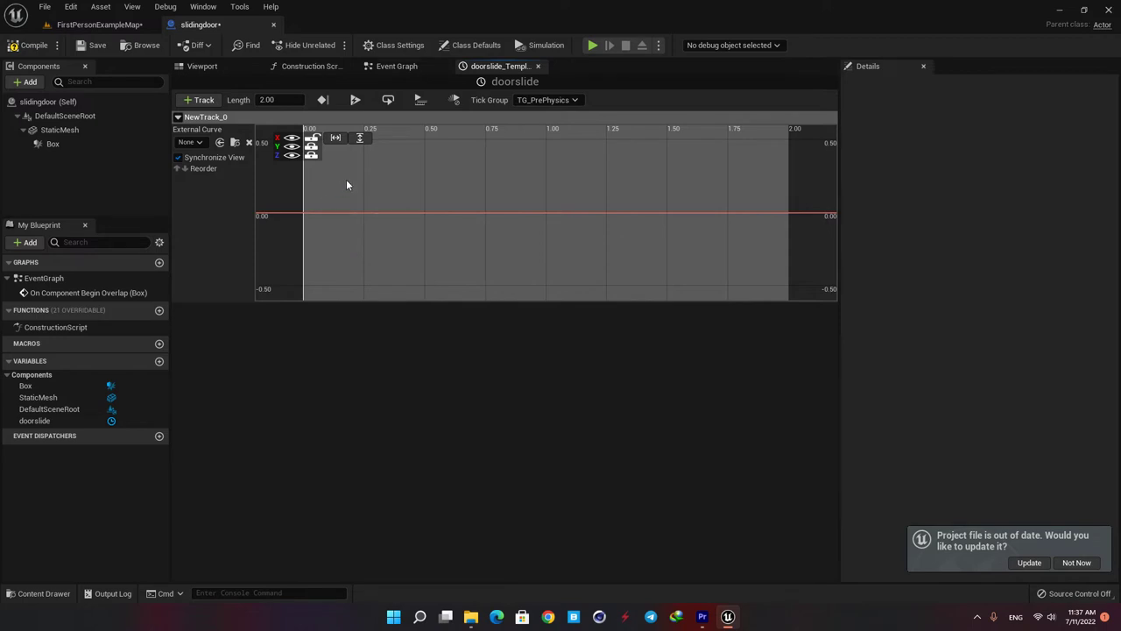
Add keys to the X curve at time 0 and near the timeline's end at about 1.93, raising the second above zero.
right_click(304, 214)
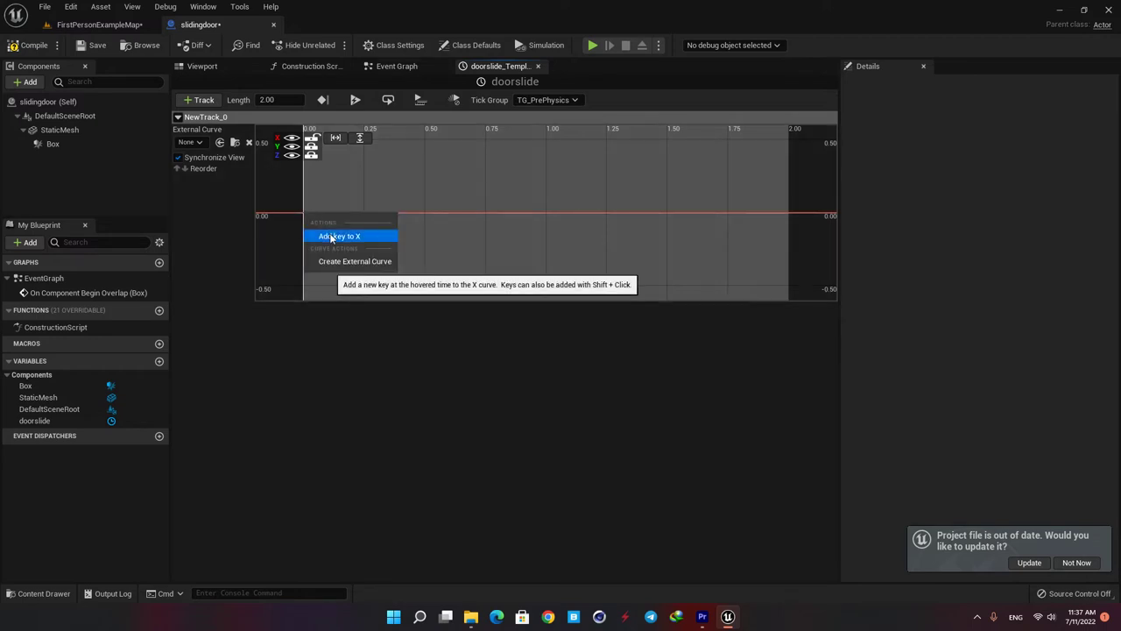
click(331, 233)
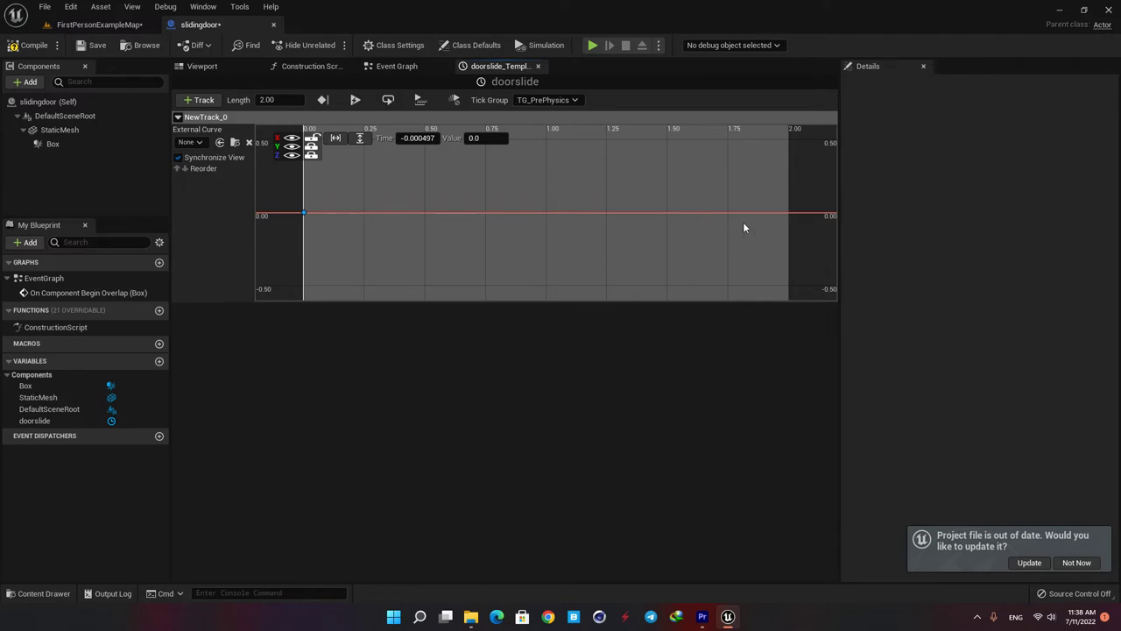
right_click(779, 212)
click(822, 235)
drag(779, 212, 776, 145)
scroll(648, 197, up, 1)
scroll(646, 197, down, 2)
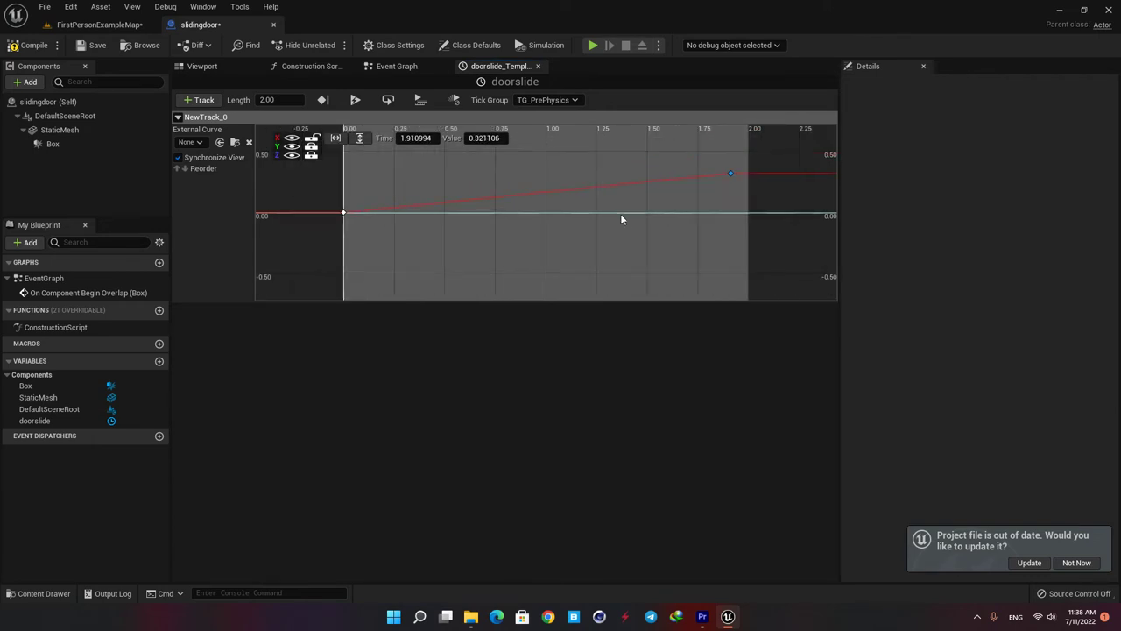
drag(622, 214, 625, 200)
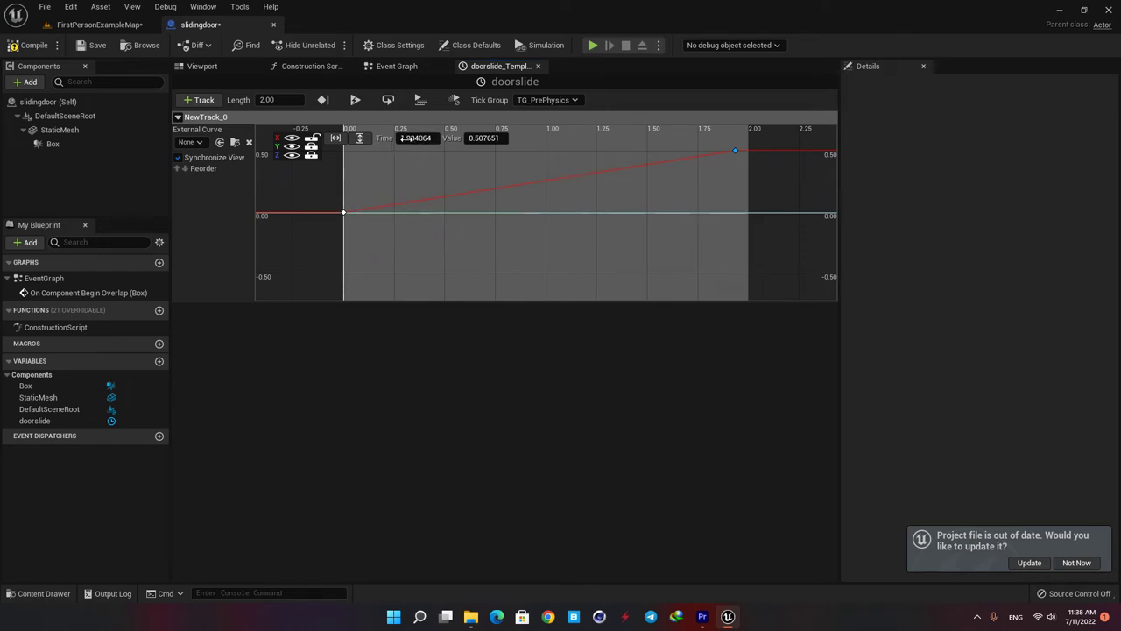
Set the X curve's end key value to 60 and fit the curve view vertically.
click(415, 138)
click(479, 138)
text(60)
key(Return)
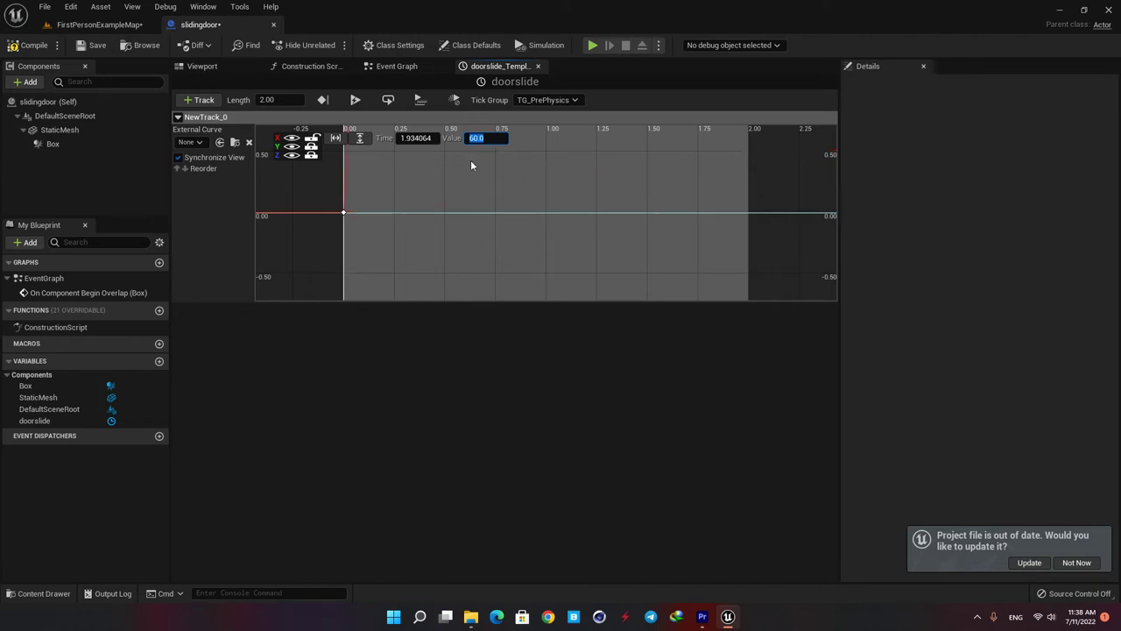
click(359, 138)
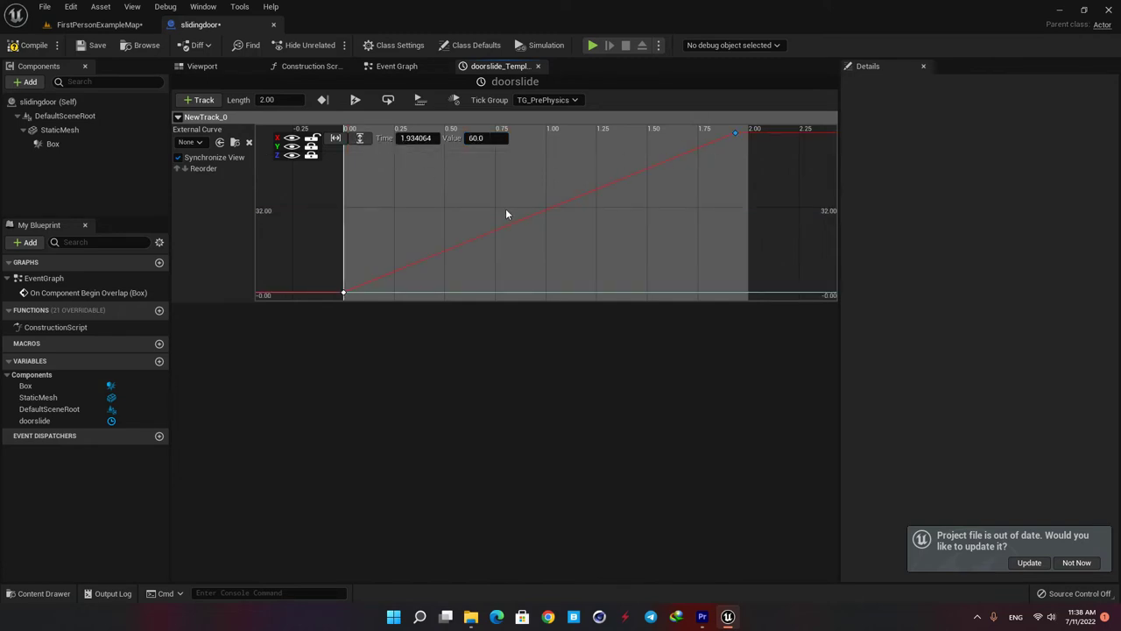
Select both X curve keys, change their interpolation, and adjust the curve at the end key near time 2.00.
click(343, 294)
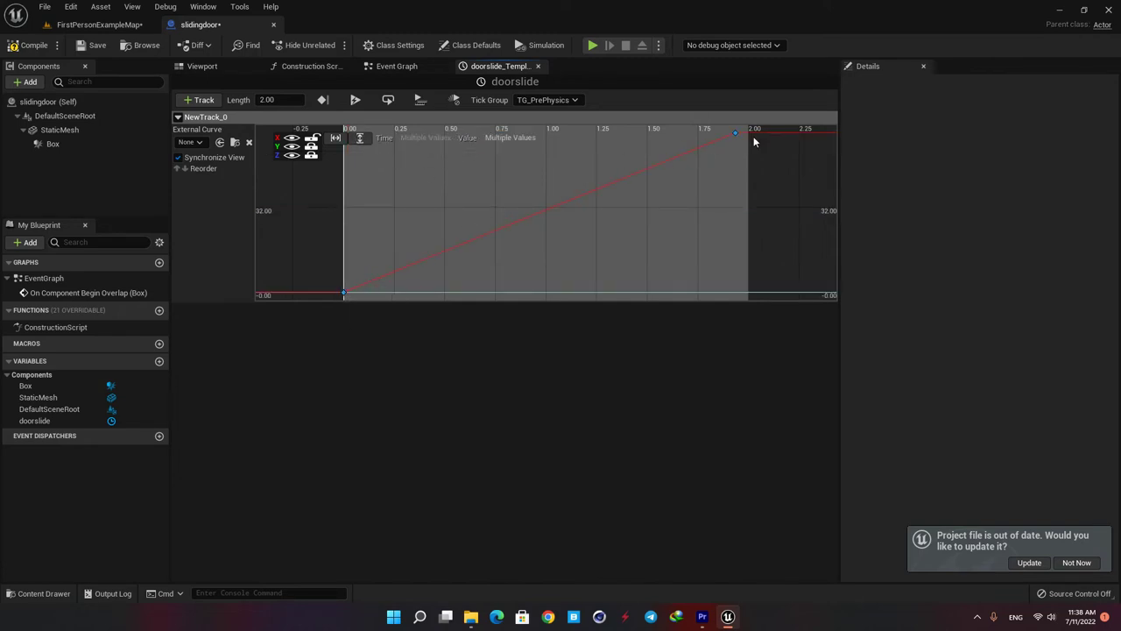
shift+click(735, 133)
right_click(734, 132)
click(789, 183)
drag(735, 134, 748, 136)
click(742, 157)
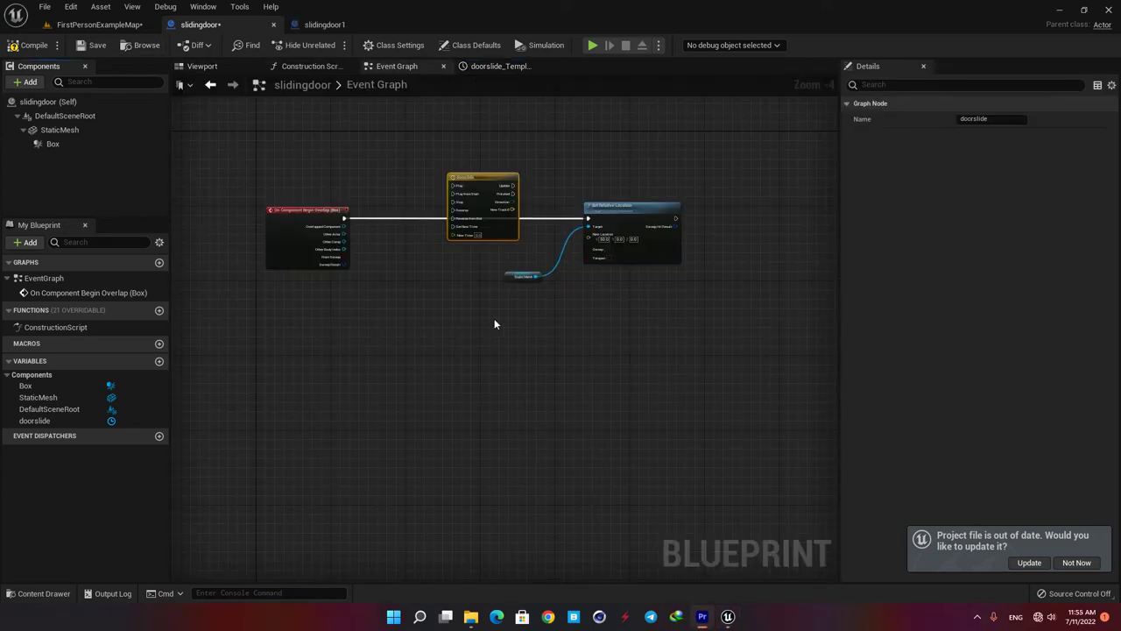
Move the doorslide node below the execution line and connect On Component Begin Overlap (Box) to its Play input.
scroll(488, 394, up, 2)
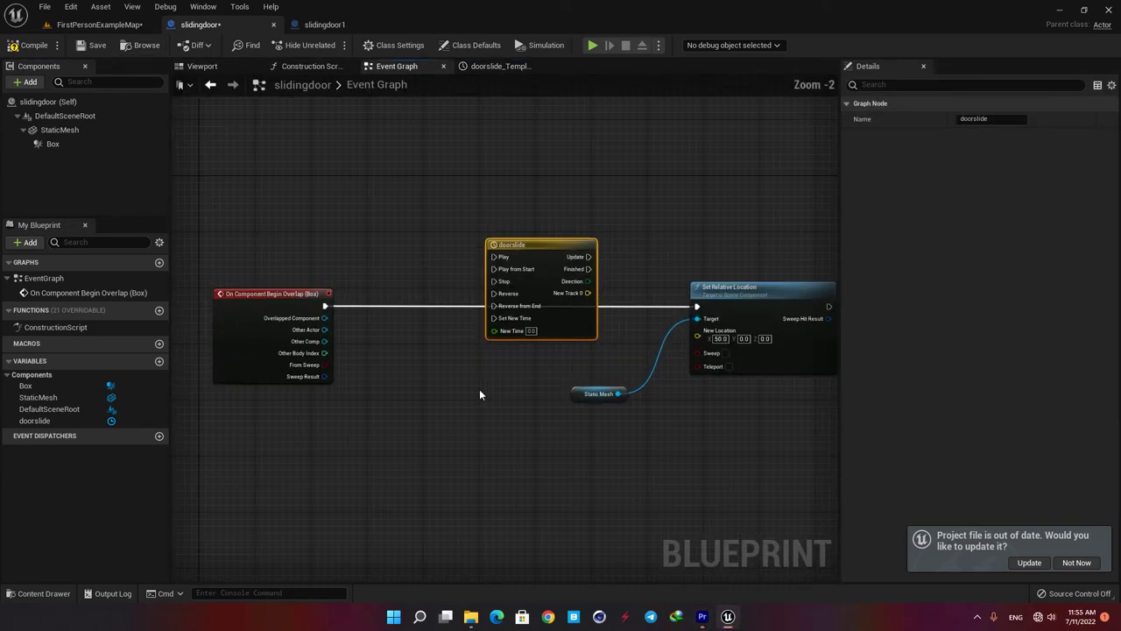
drag(539, 235, 491, 334)
drag(322, 299, 444, 348)
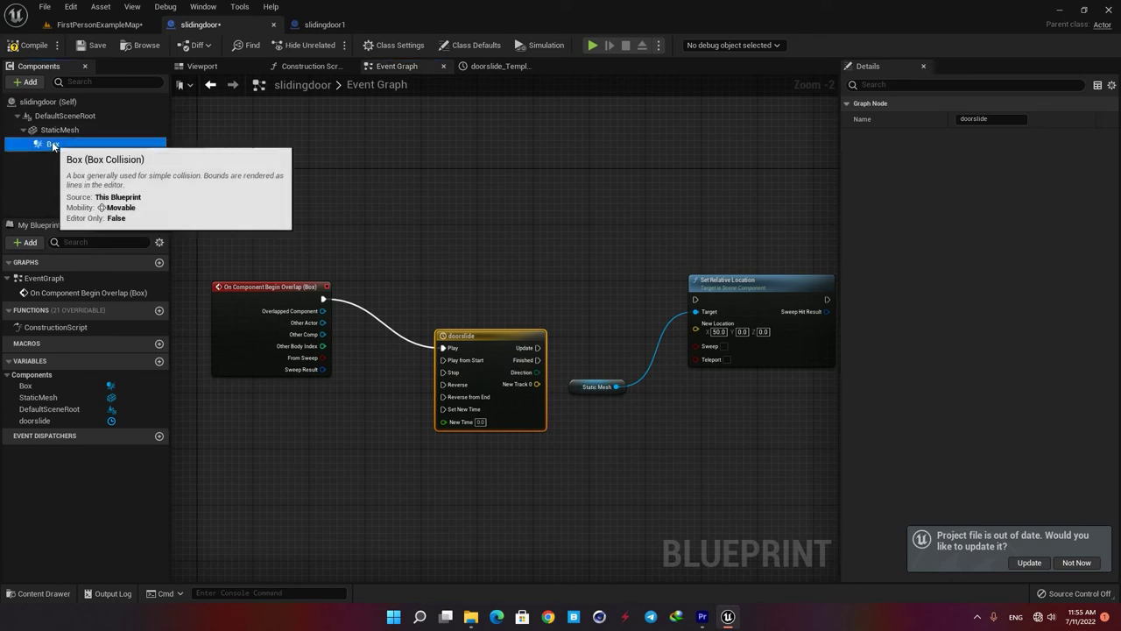
Add an OnComponentEndOverlap event for the Box collision component, located below the begin overlap event.
click(52, 143)
right_click(52, 143)
mouse_move(107, 168)
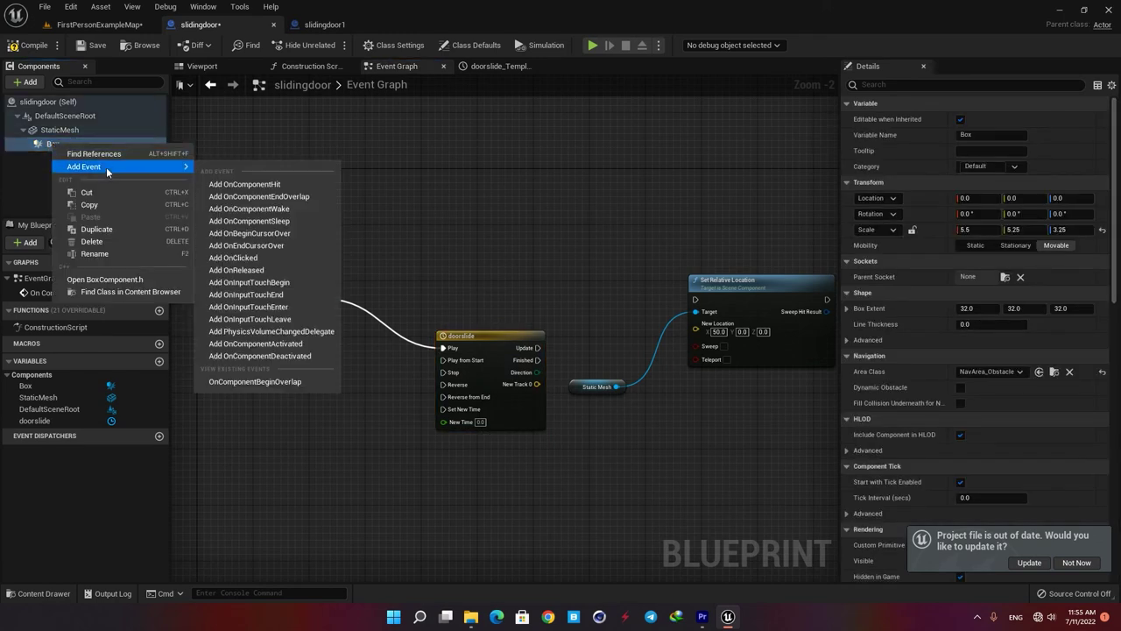
click(261, 196)
right_drag(474, 278, 429, 351)
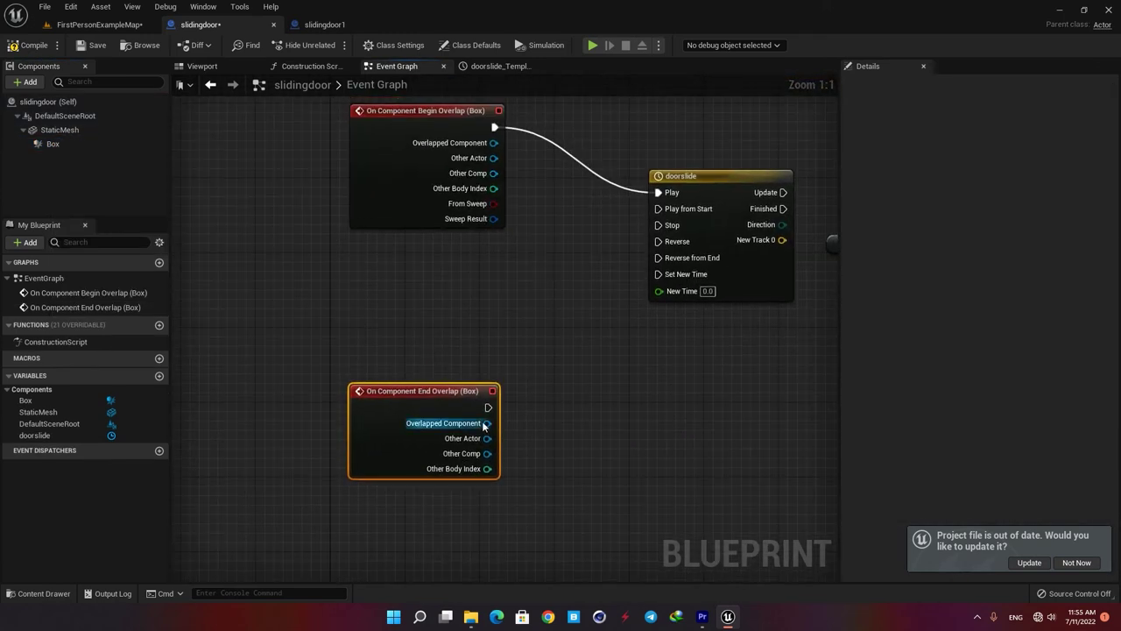
Connect On Component End Overlap (Box) to doorslide's Reverse input and move the event node up closer to the begin overlap event.
drag(488, 407, 658, 242)
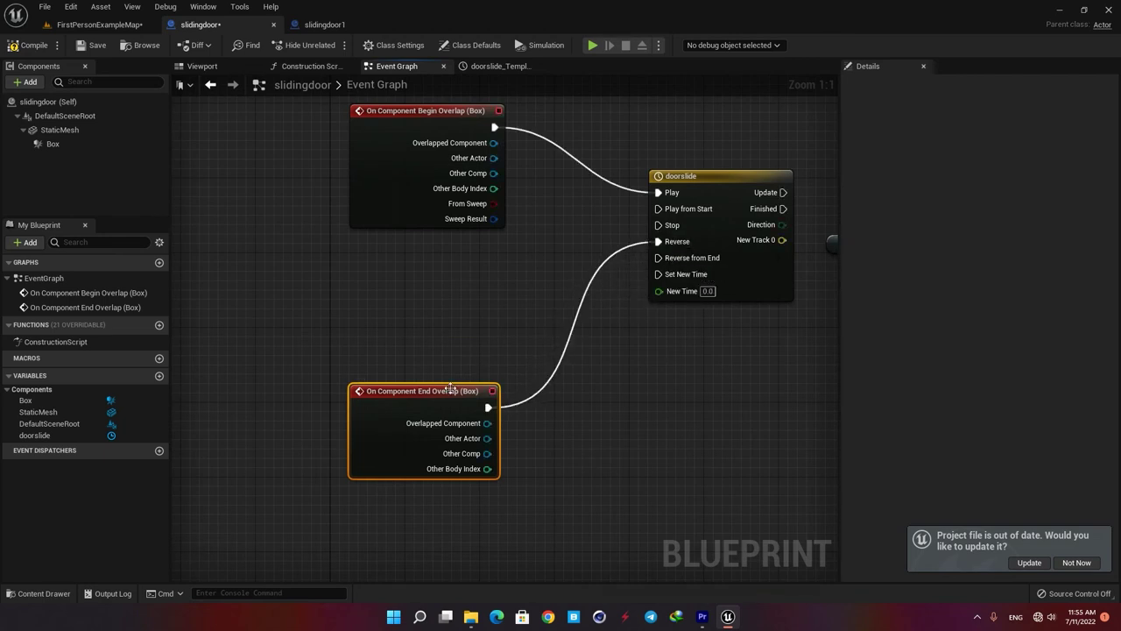
drag(449, 391, 458, 328)
Connect doorslide's New Track 0 output to New Location and its Update output to the execution input of Set Relative Location.
right_drag(566, 217, 474, 312)
scroll(512, 323, down, 1)
right_drag(638, 198, 524, 262)
scroll(525, 241, down, 2)
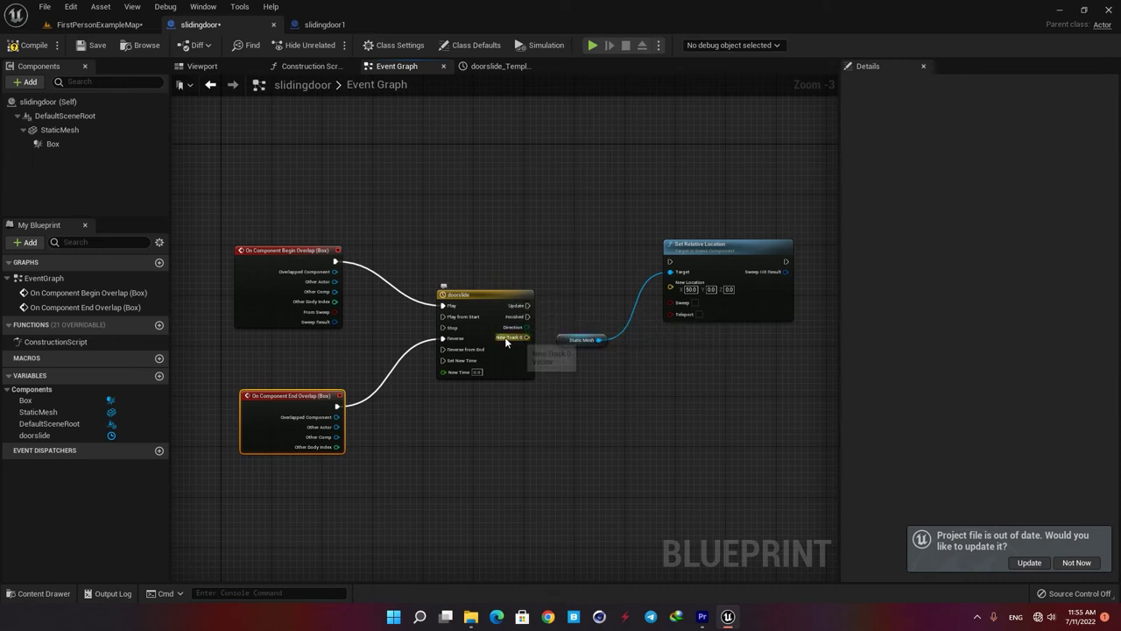
drag(506, 340, 671, 289)
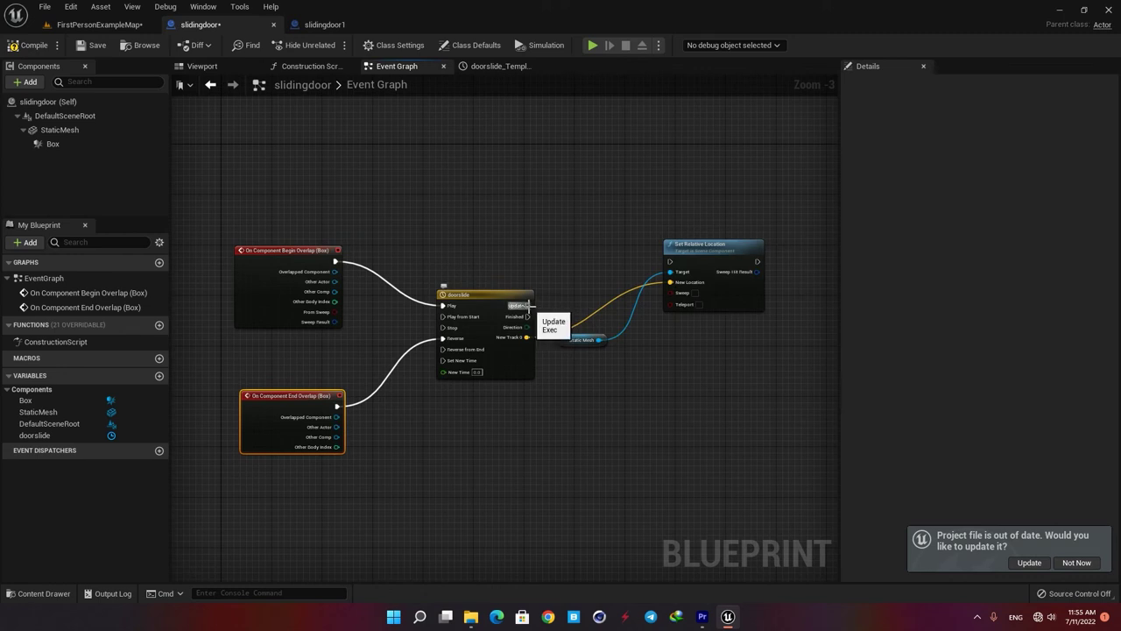
drag(533, 306, 670, 261)
Move the Static Mesh reference node below the timeline wires to tidy the graph, and deselect it.
drag(604, 340, 582, 387)
click(565, 366)
drag(564, 342, 558, 417)
click(575, 355)
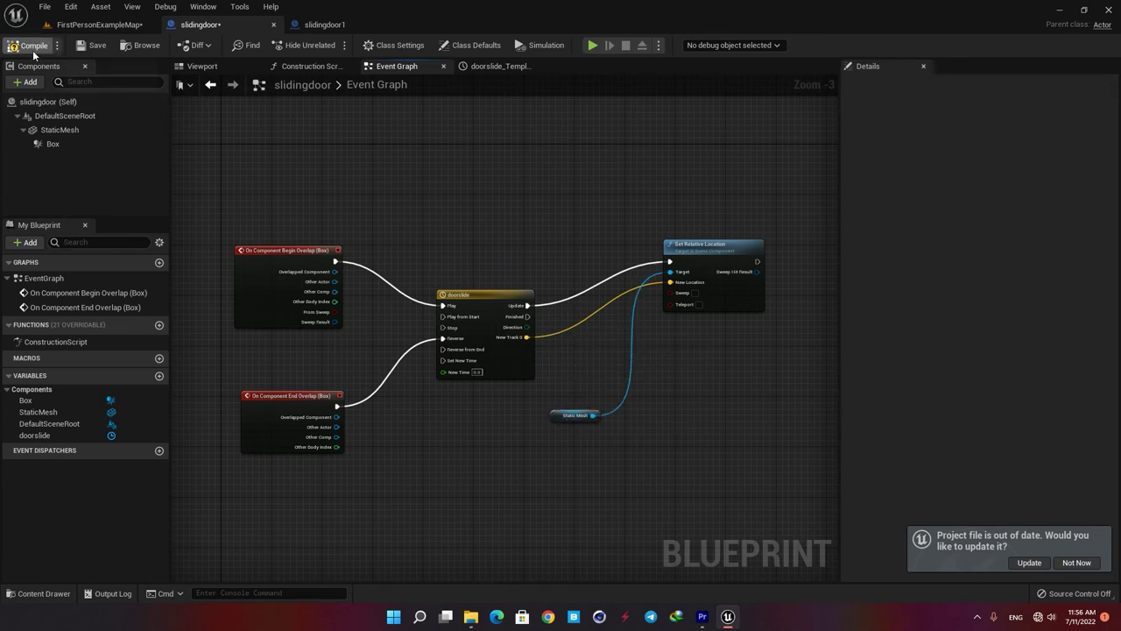
Play the FirstPersonExampleMap level and walk toward and away from the arched doorway to test the single sliding door.
click(99, 24)
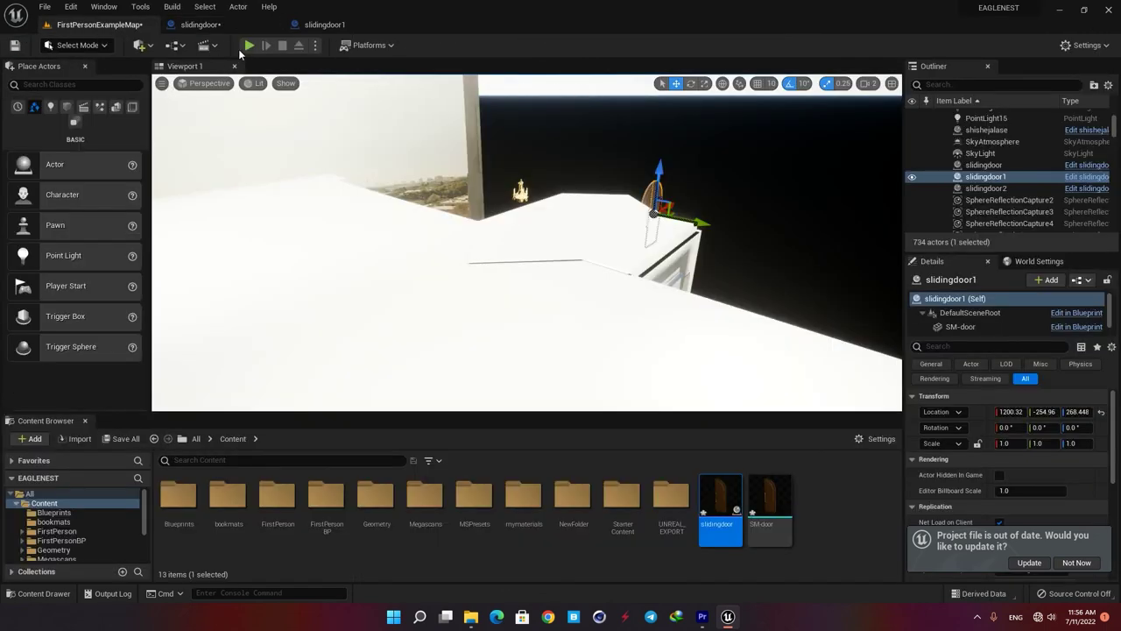
click(249, 46)
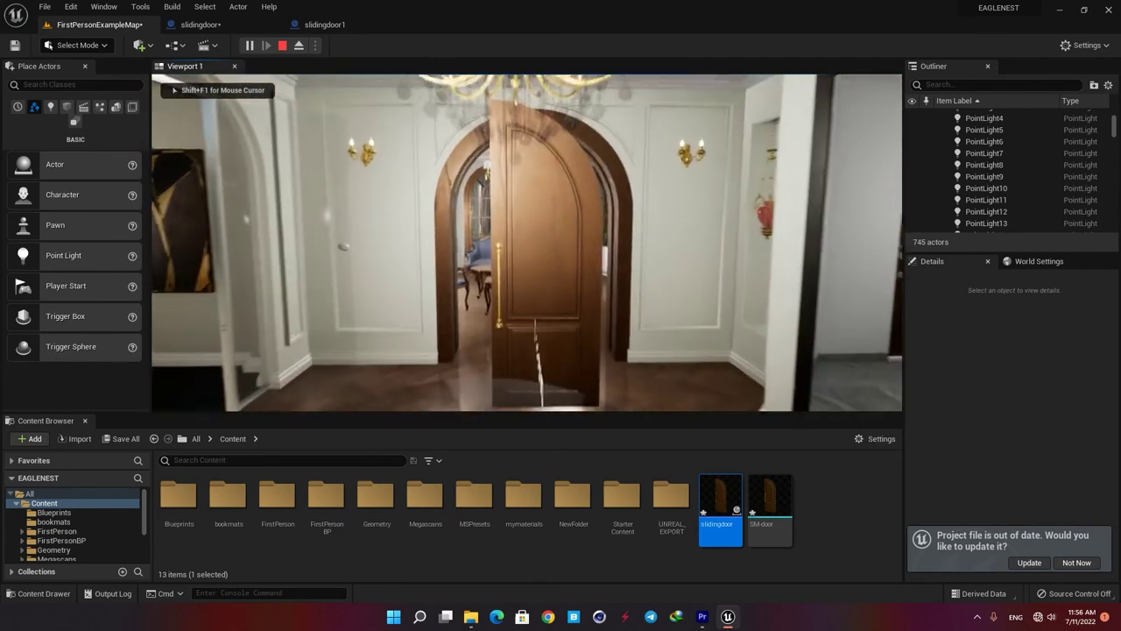
key(w)
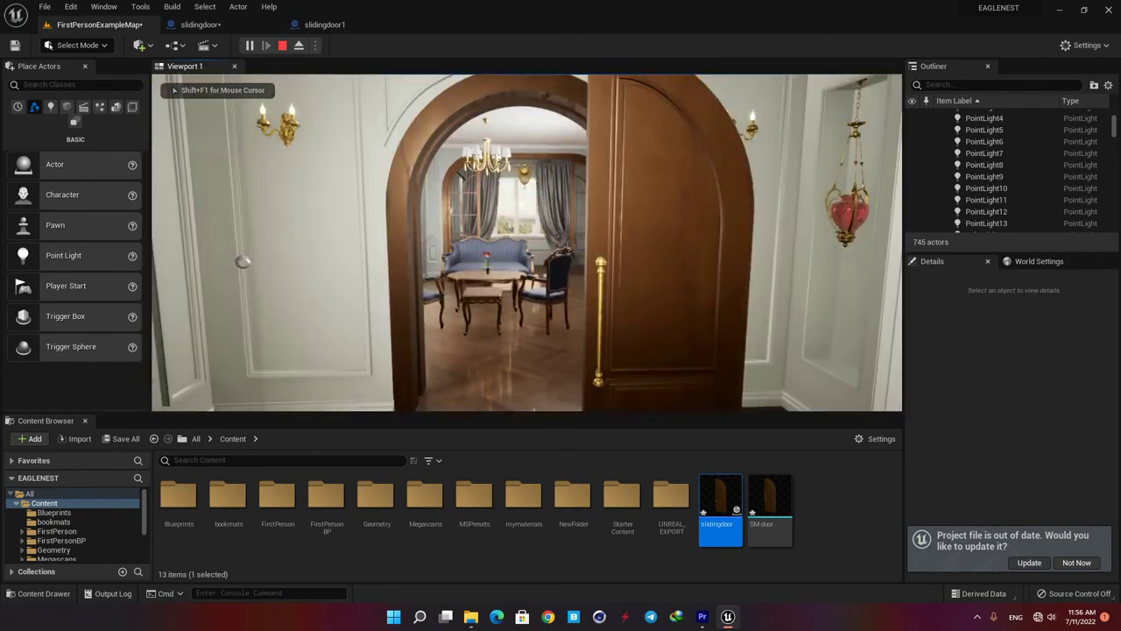
key(s)
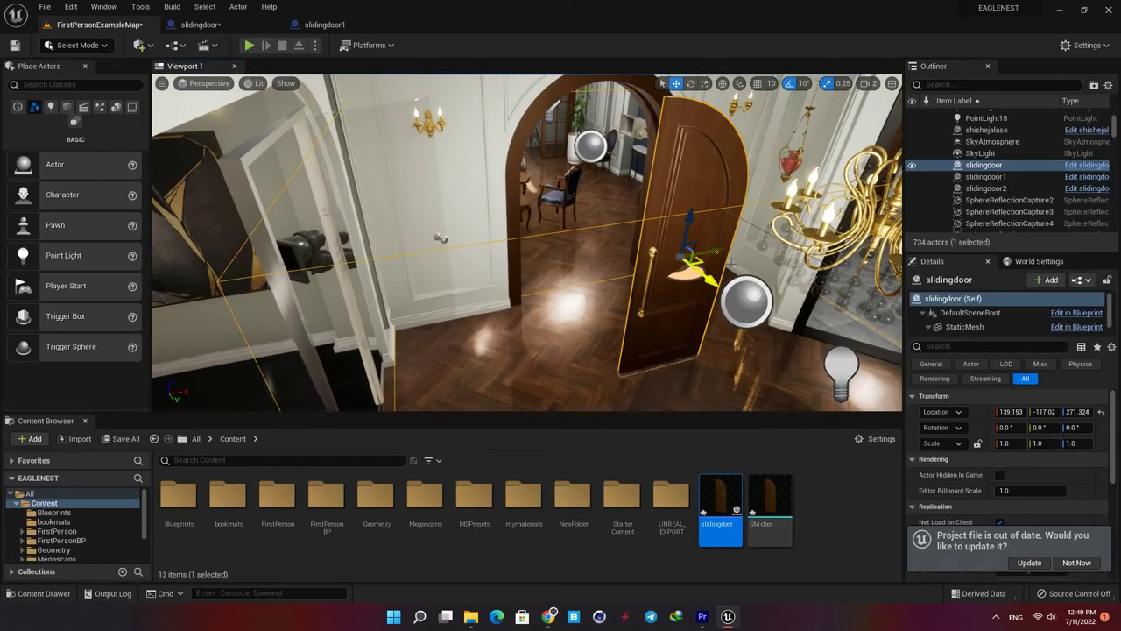
Duplicate the slidingdoor actor beside the original, rotate the copy to face the opposite way, and align it as the second door leaf.
alt+drag(723, 254, 629, 275)
key(e)
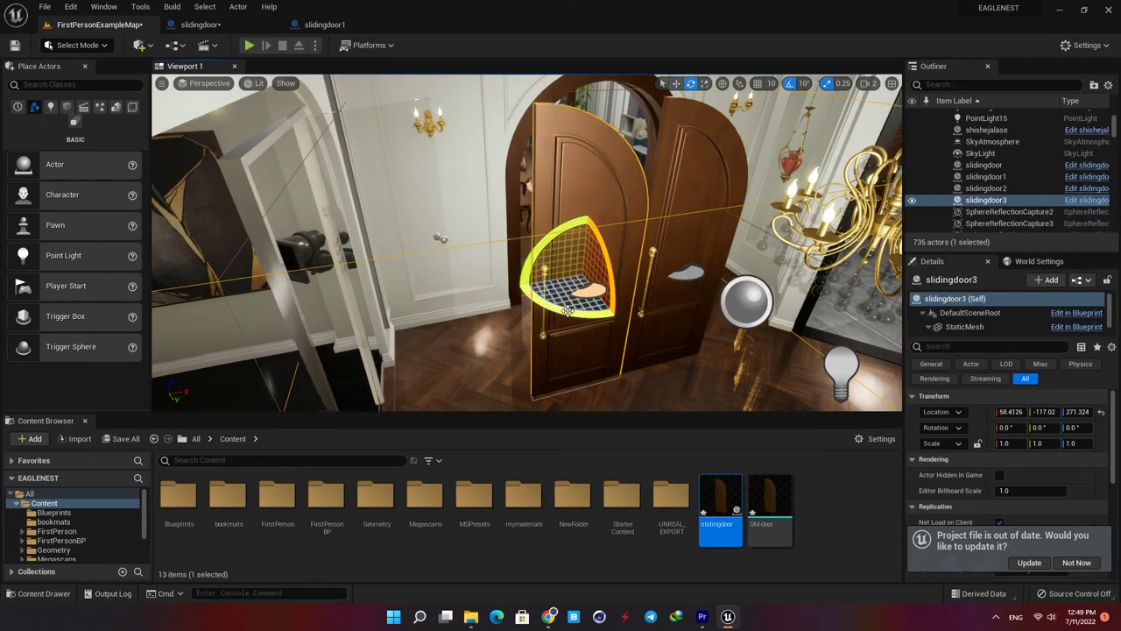
drag(567, 311, 489, 313)
key(w)
drag(616, 272, 625, 270)
Select both door leaves together, move them into the arched doorway, and check their fit from several angles.
right_drag(626, 269, 696, 308)
ctrl+click(651, 225)
drag(676, 262, 570, 237)
right_drag(570, 239, 491, 199)
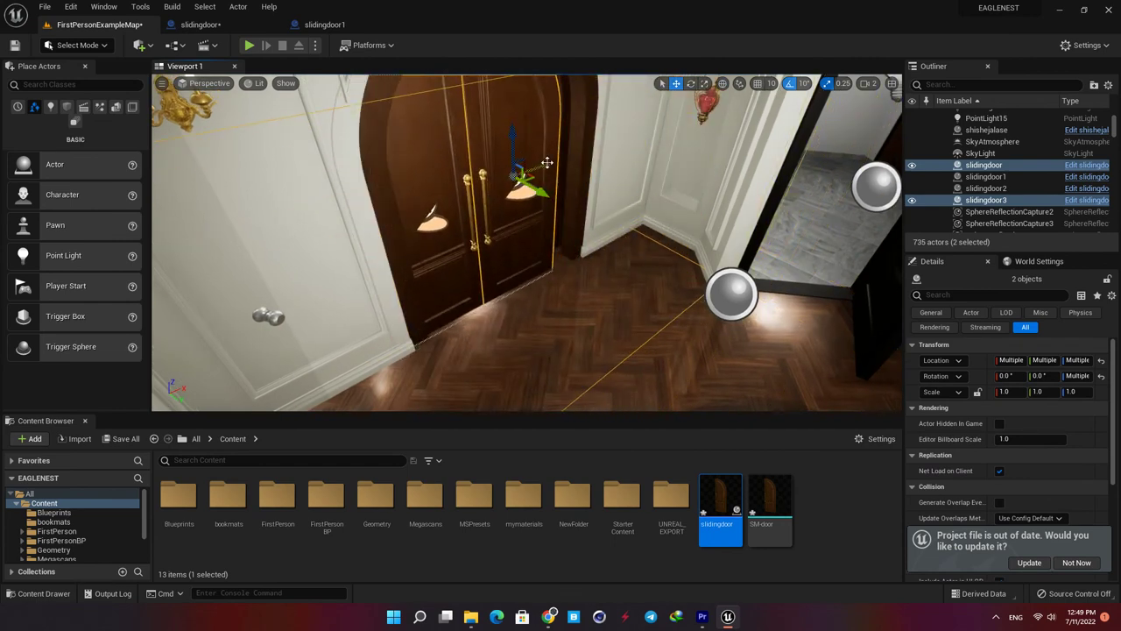
drag(548, 163, 578, 152)
right_drag(578, 151, 491, 110)
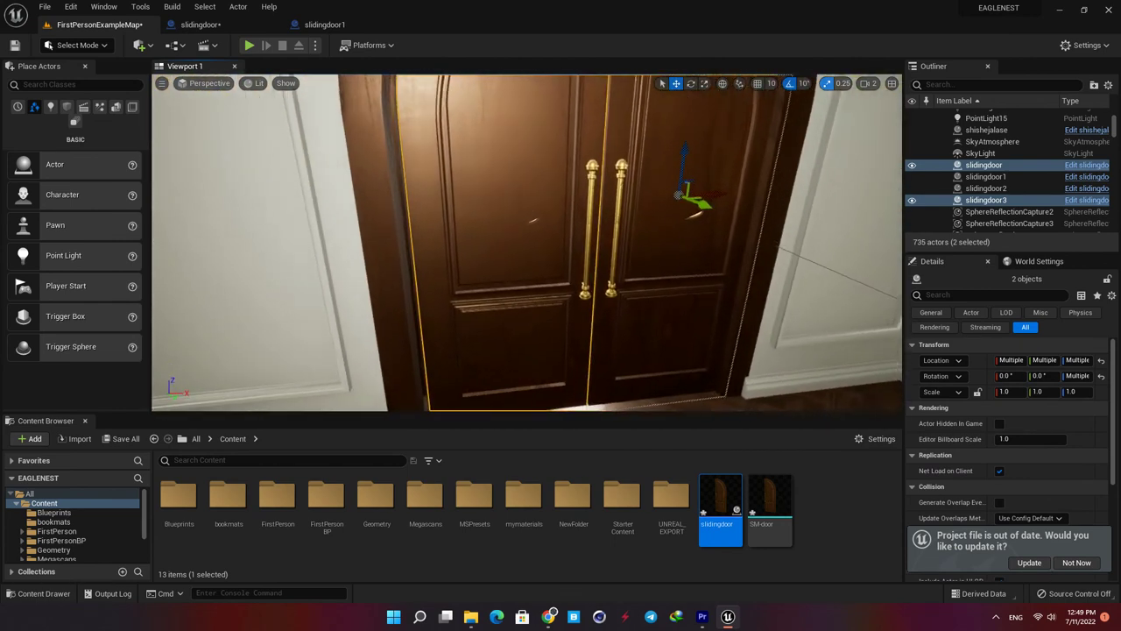
right_drag(527, 243, 499, 280)
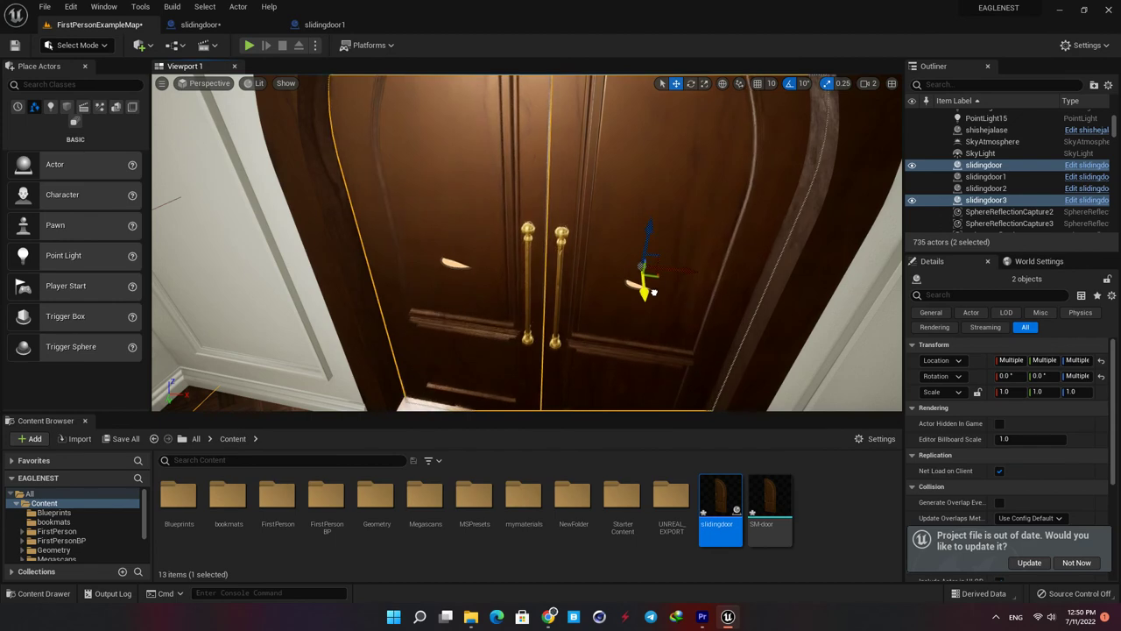
right_drag(605, 342, 572, 340)
right_drag(535, 267, 539, 263)
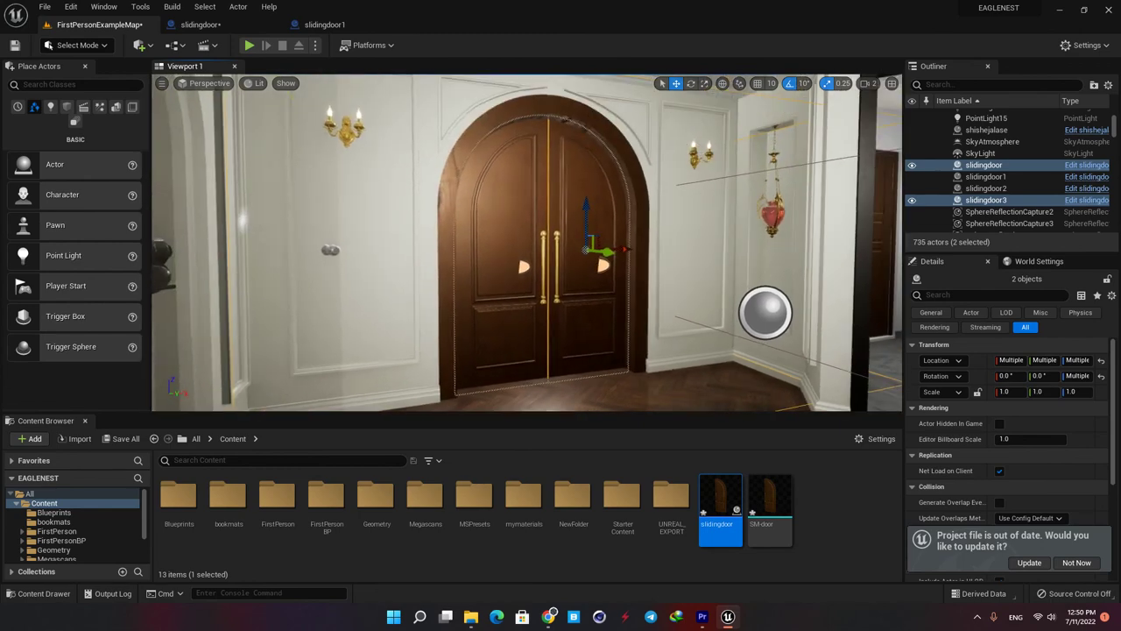
Play the level and walk through the arched doorway in both directions to test the double sliding doors opening and closing.
click(250, 46)
key(w)
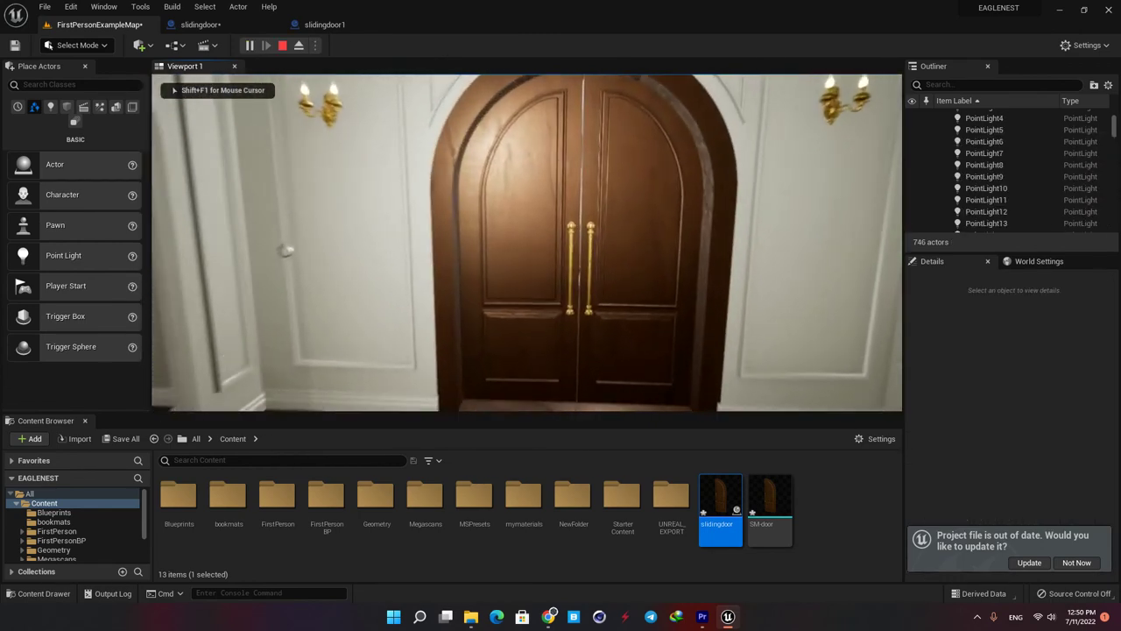
key(w)
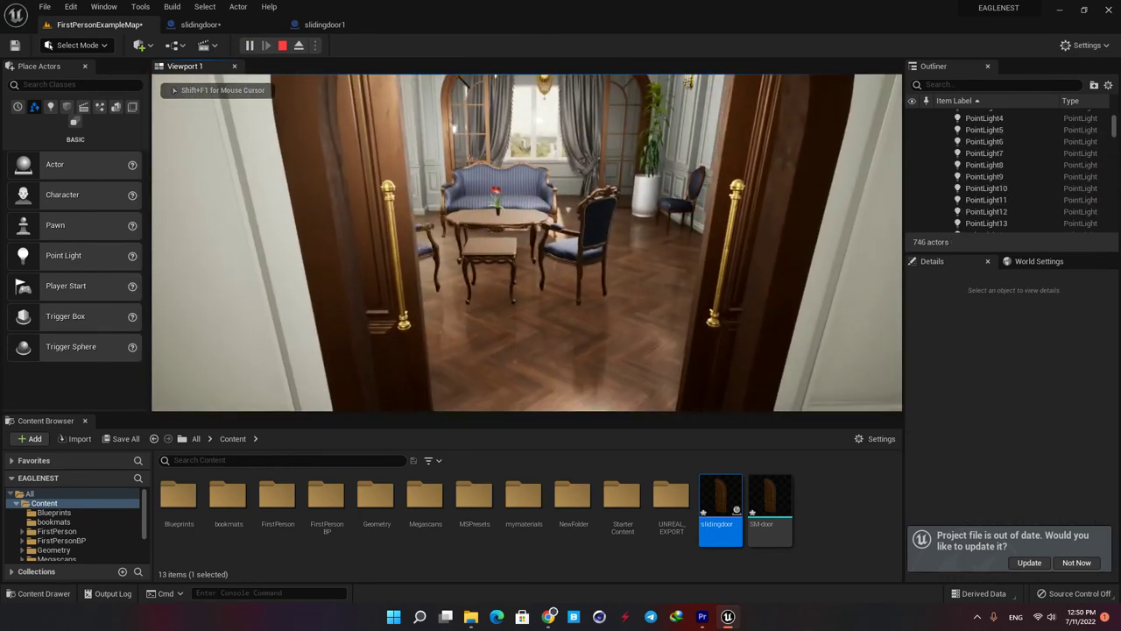
key(s)
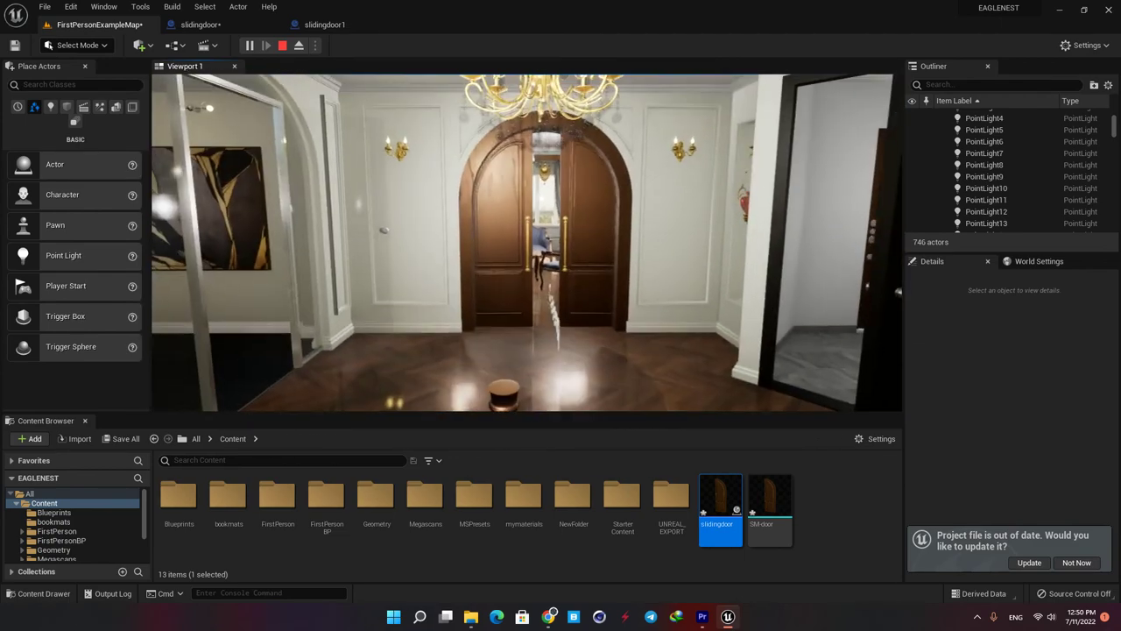
key(a)
key(w)
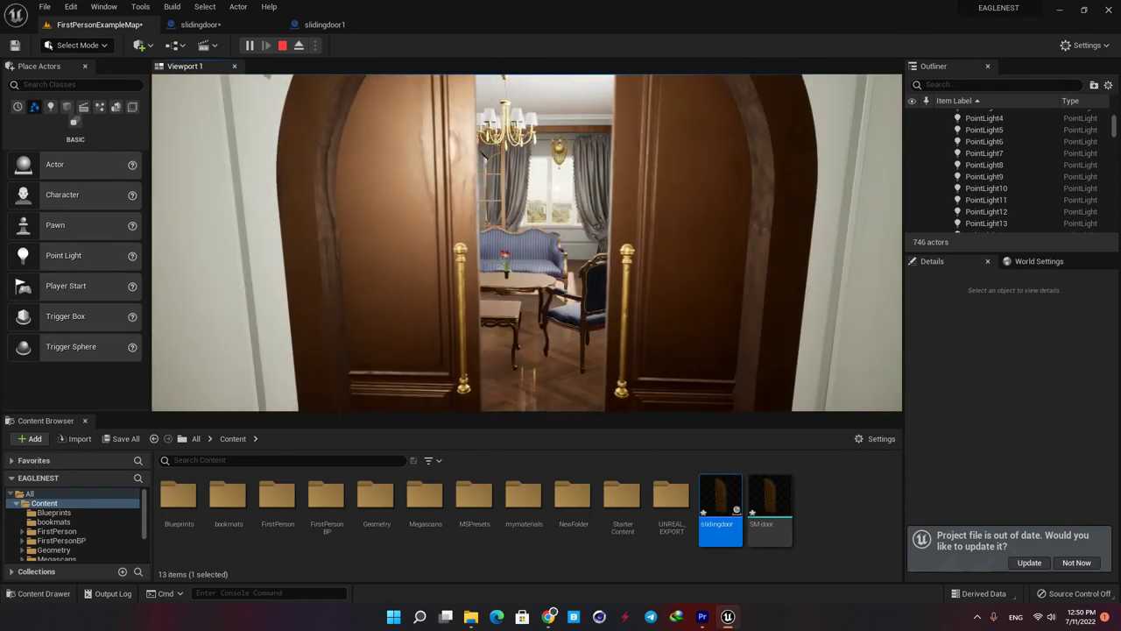
key(w)
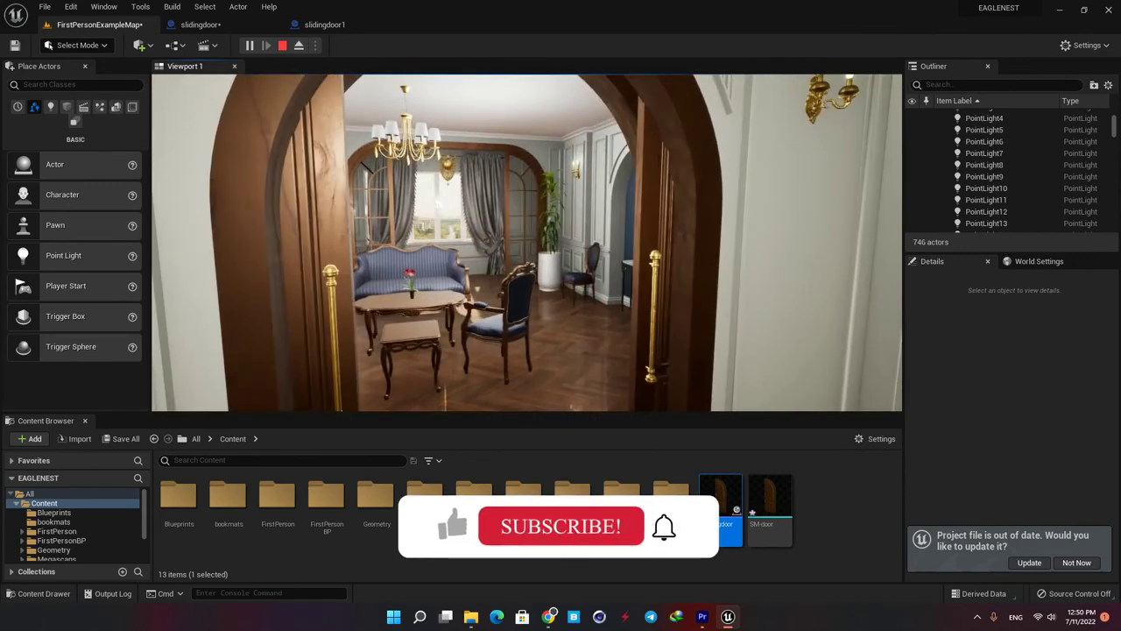
key(s)
key(w)
key(s)
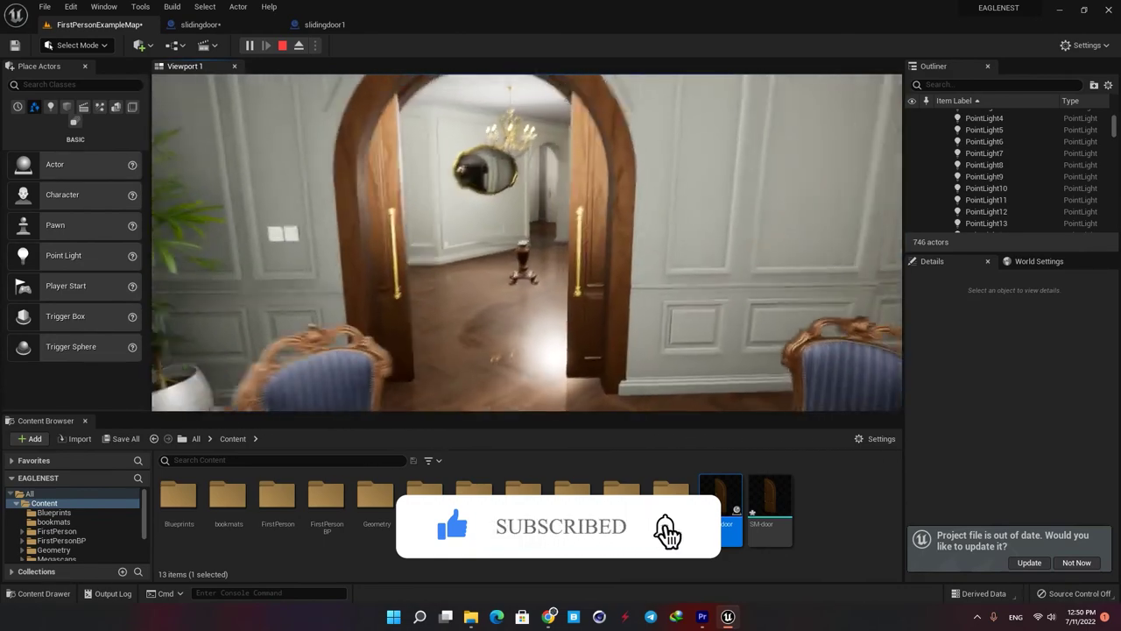